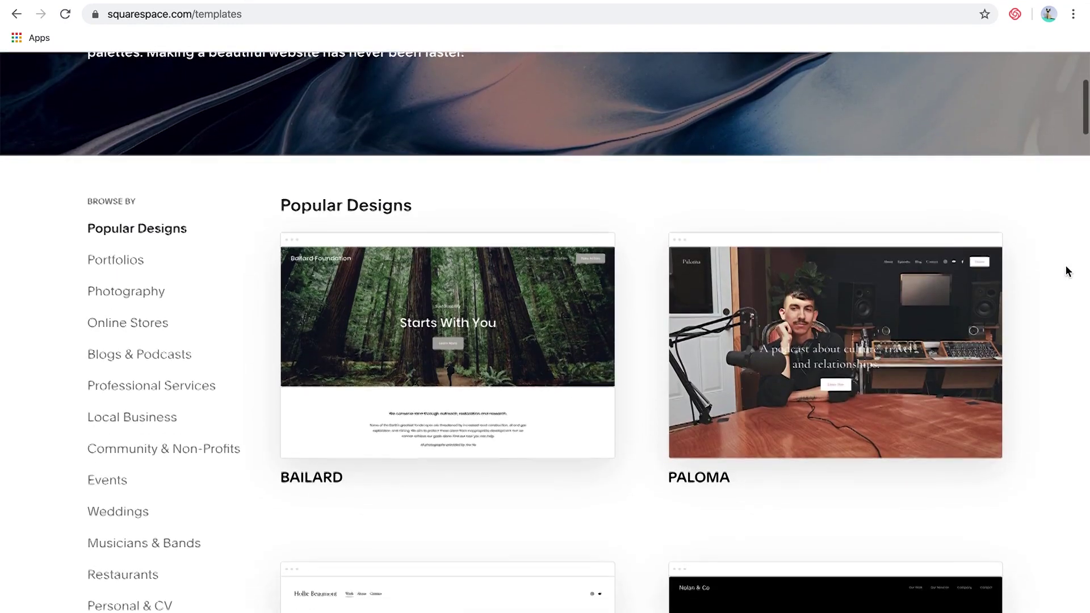
Scroll the template gallery down to Noll and start a new site from it
scroll(1068, 271, down, 5)
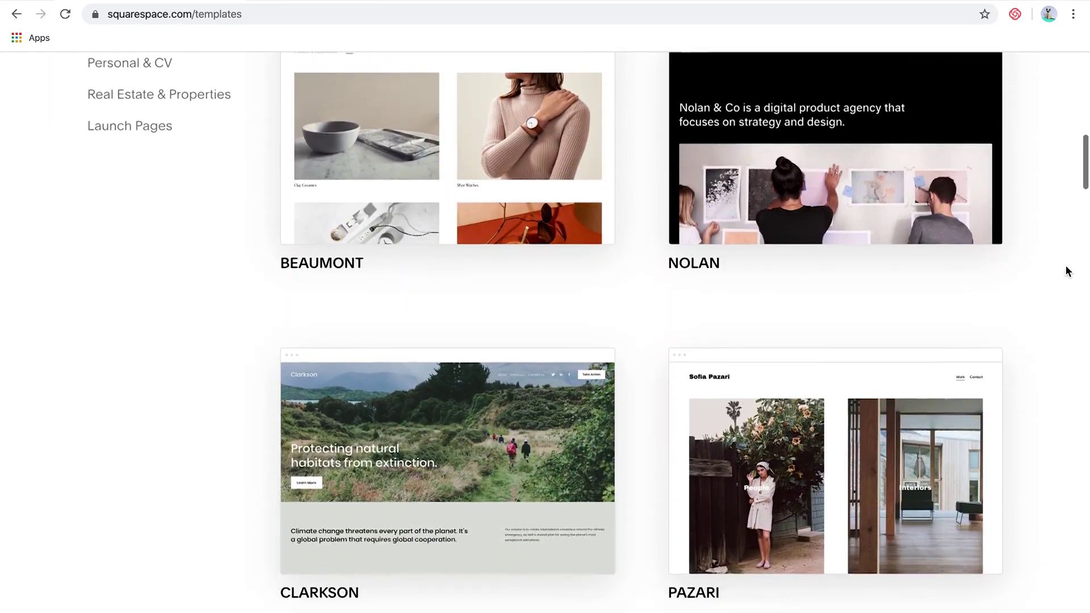
scroll(1067, 270, down, 4)
scroll(1067, 271, down, 7)
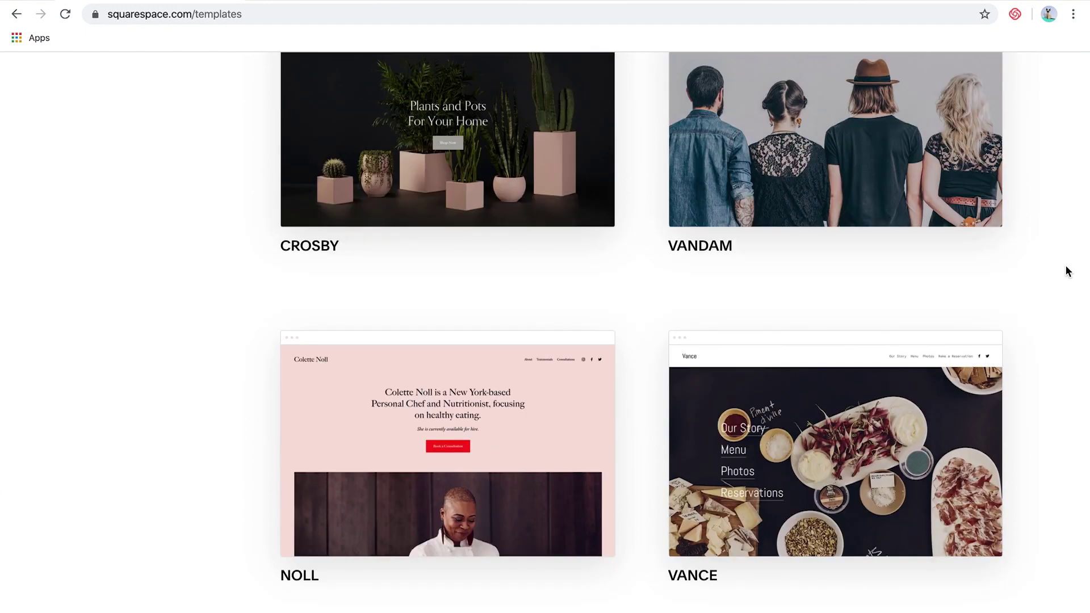
scroll(1068, 271, down, 2)
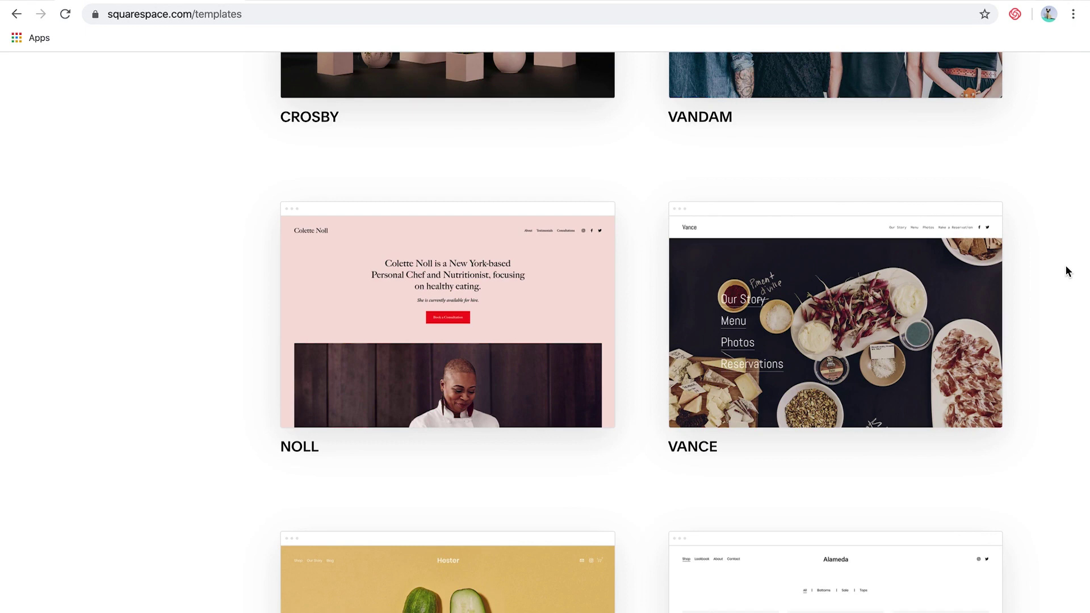
scroll(1067, 271, down, 5)
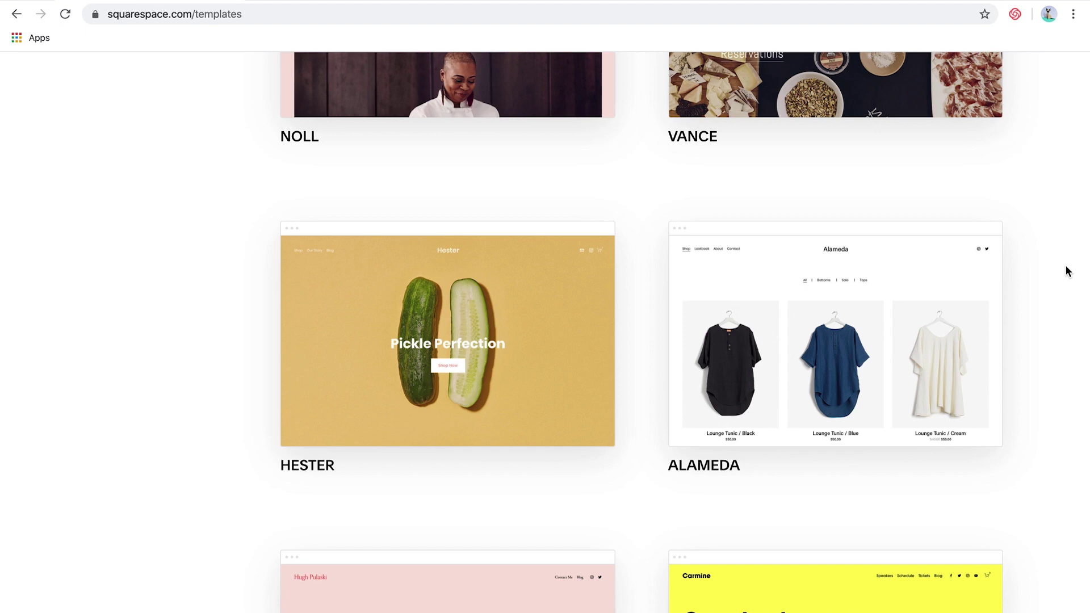
scroll(1066, 272, down, 7)
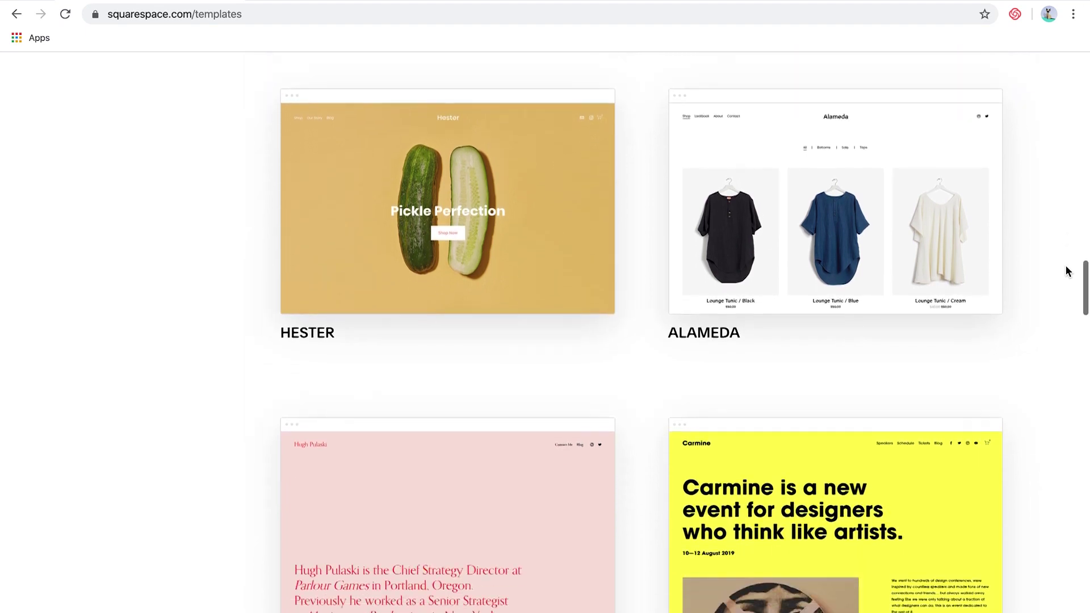
scroll(1065, 292, down, 7)
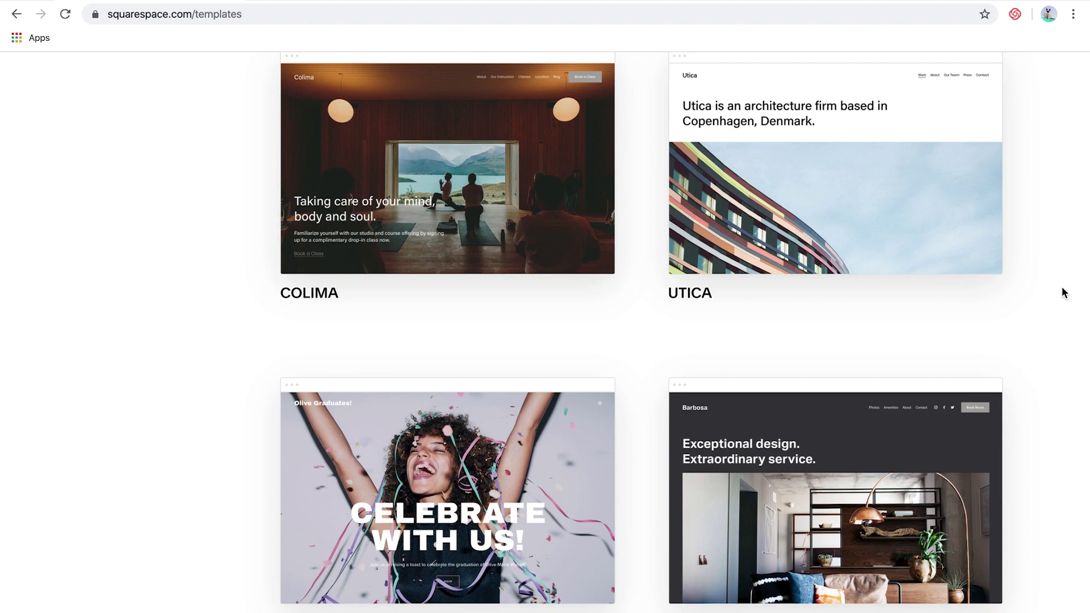
scroll(1064, 293, down, 12)
scroll(1065, 293, up, 18)
scroll(1062, 287, up, 14)
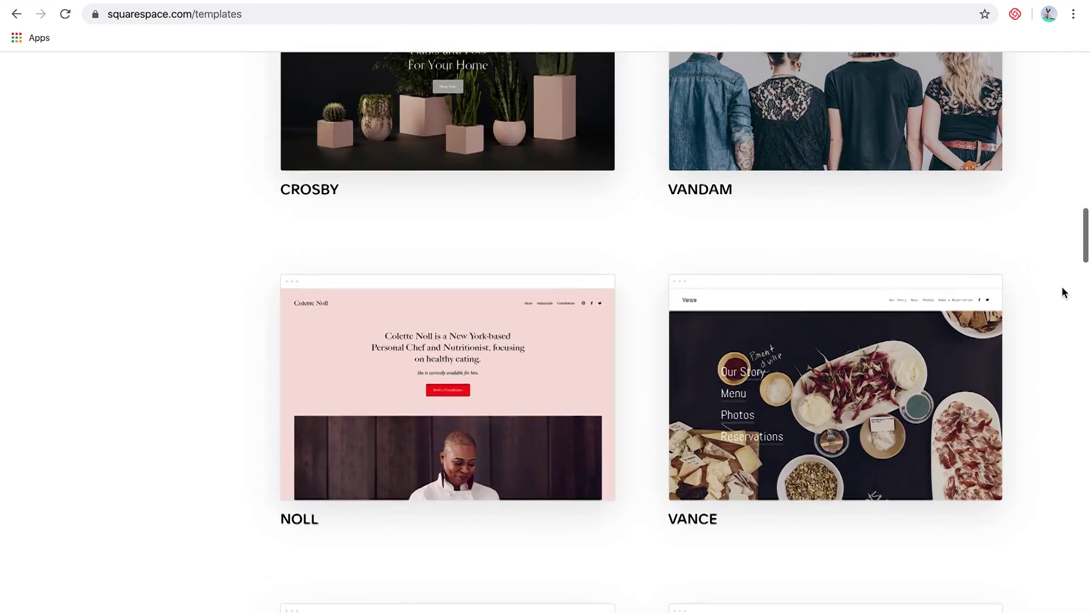
mouse_move(471, 402)
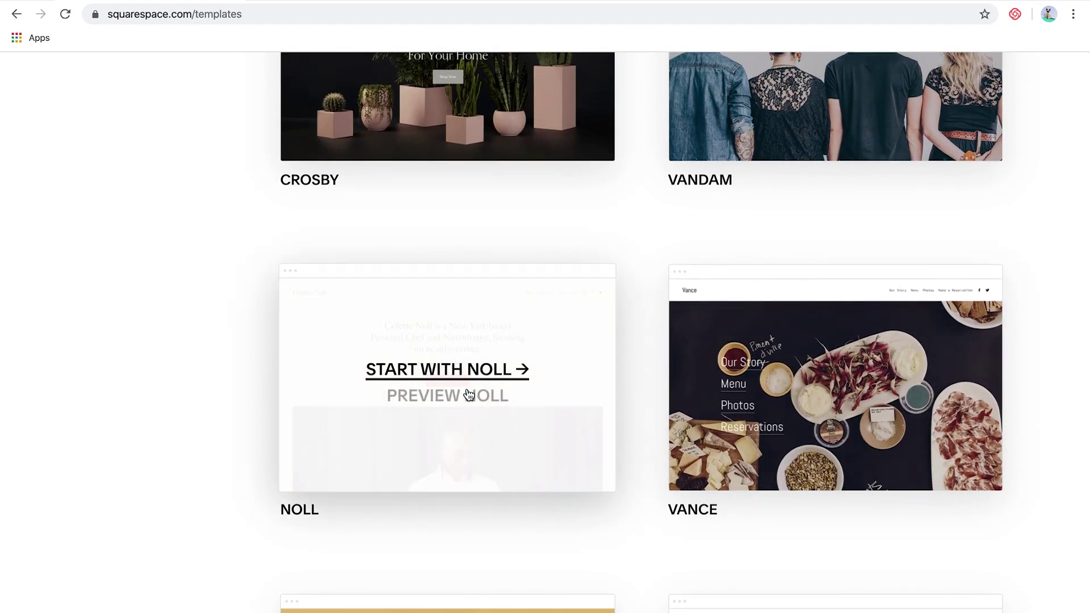
click(431, 370)
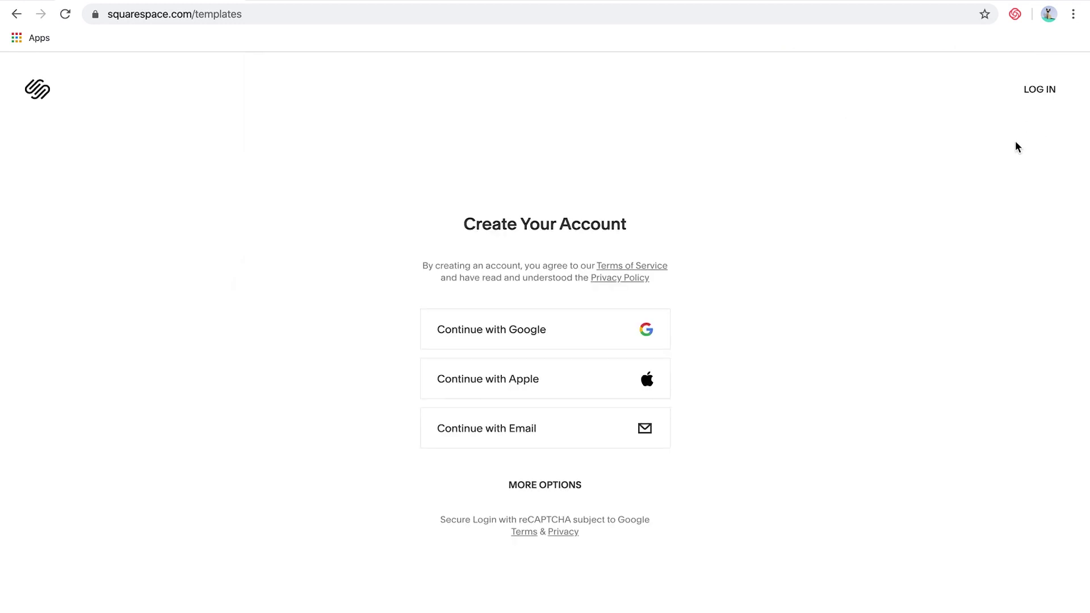
Choose e-mail sign-up and enter the owner's first and last name, correcting a typo
click(586, 429)
text(Louise)
key(Tab)
text(Heeney)
key(BackSpace)
key(BackSpace)
key(BackSpace)
key(BackSpace)
text(nry)
key(Tab)
Fill in the owner's e-mail address and a password, then submit the sign-up form
text(louise)
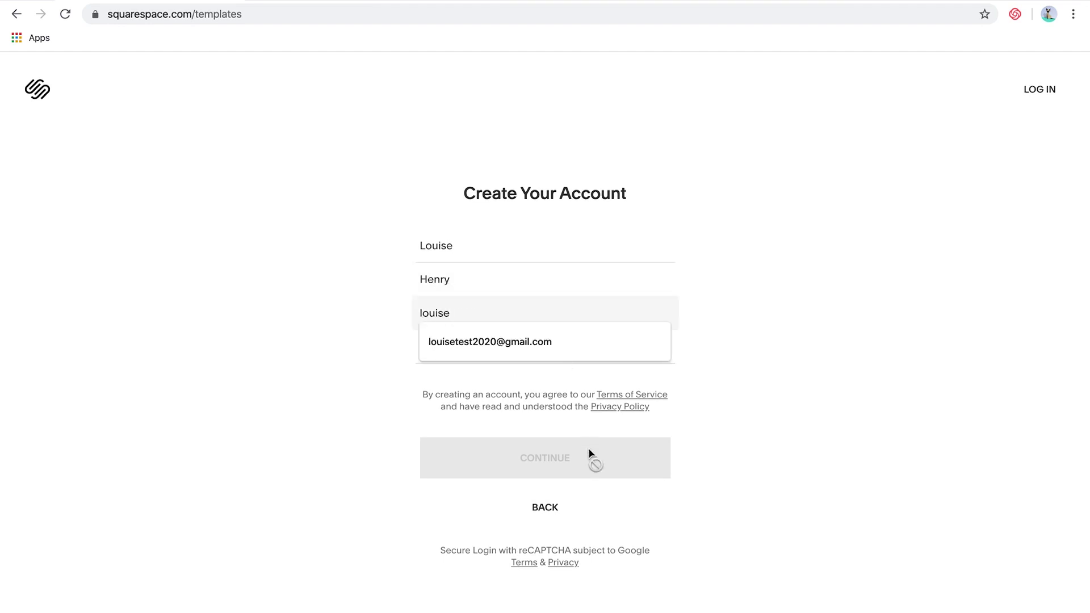
click(548, 343)
click(549, 348)
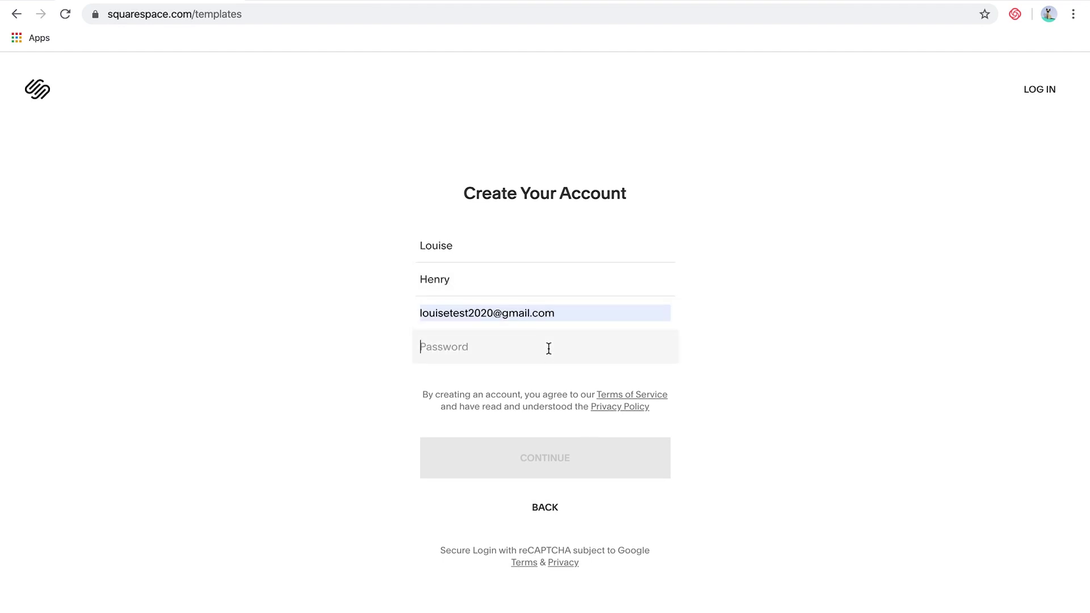
text(•••••••)
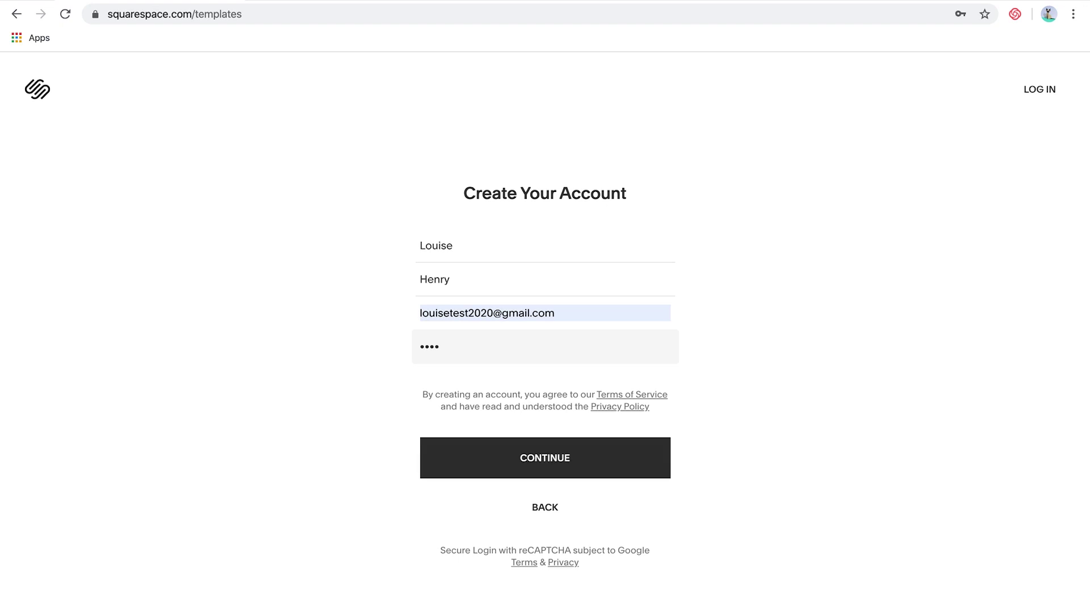
text(•••••••••)
click(586, 460)
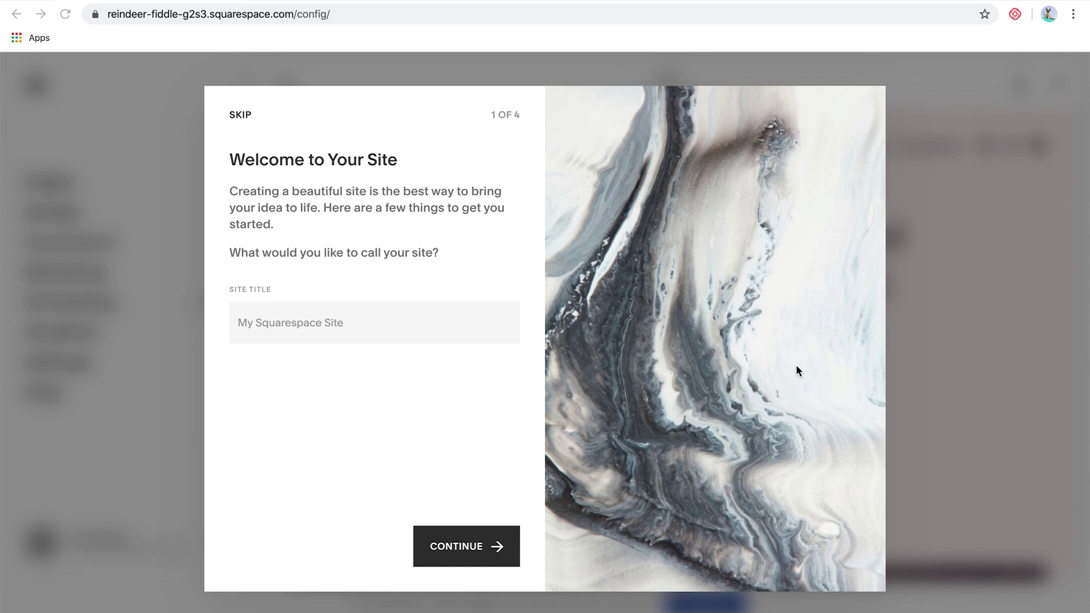
Enter the owner's full name as the site title and confirm it
click(271, 323)
text(Lou)
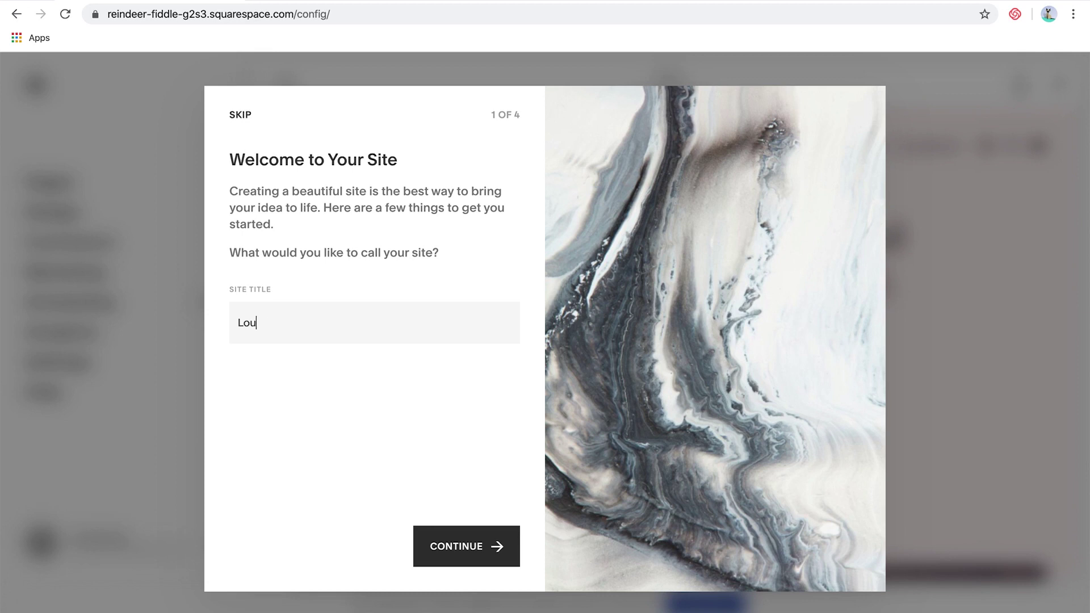
text(ise Henry)
click(447, 545)
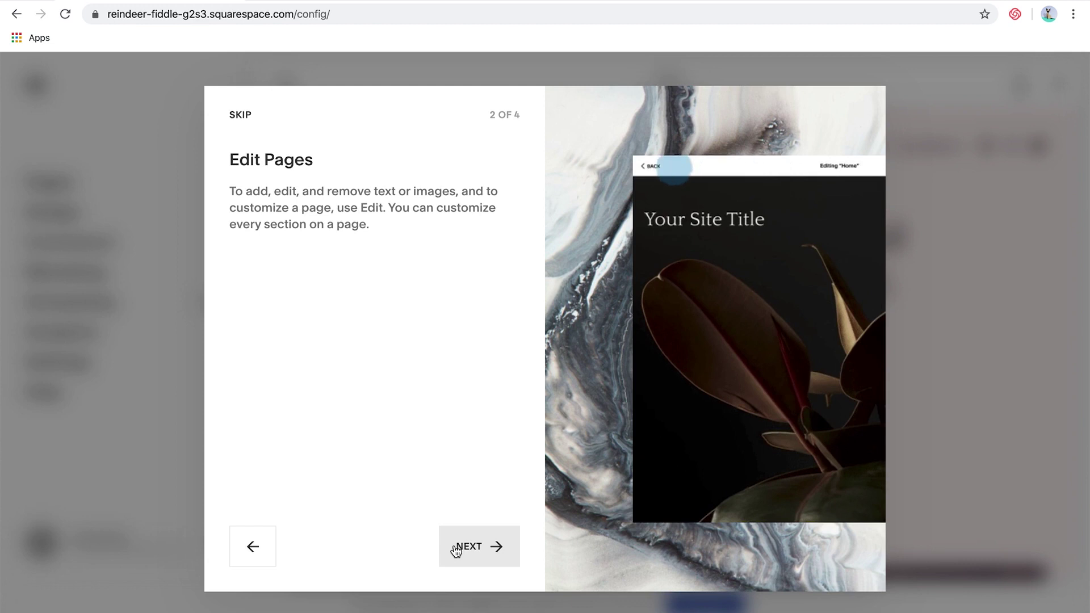
Step through the welcome tour to its final step and finish it
click(457, 548)
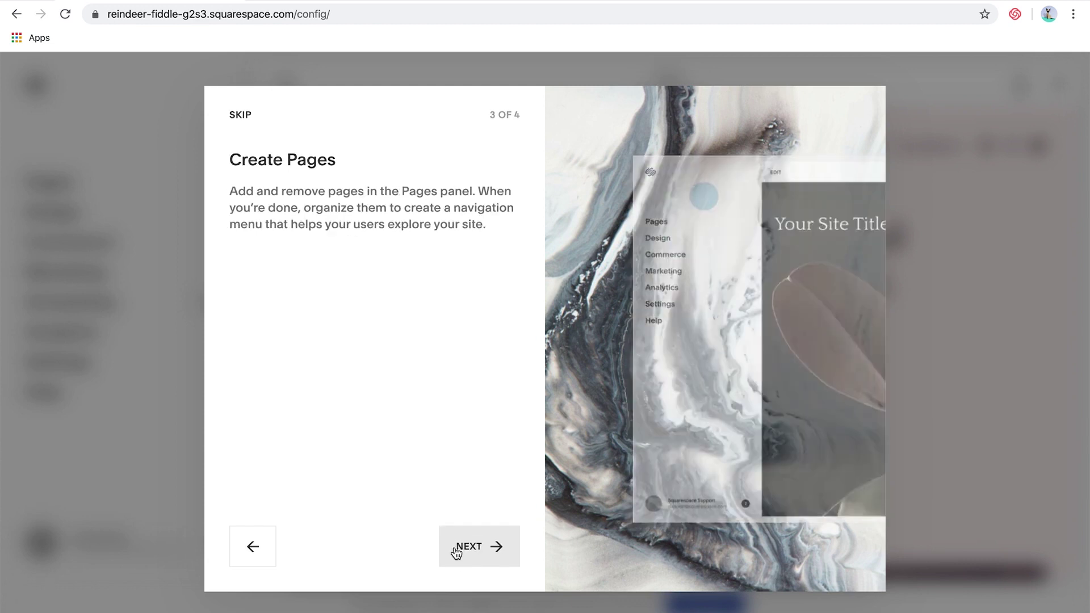
click(457, 548)
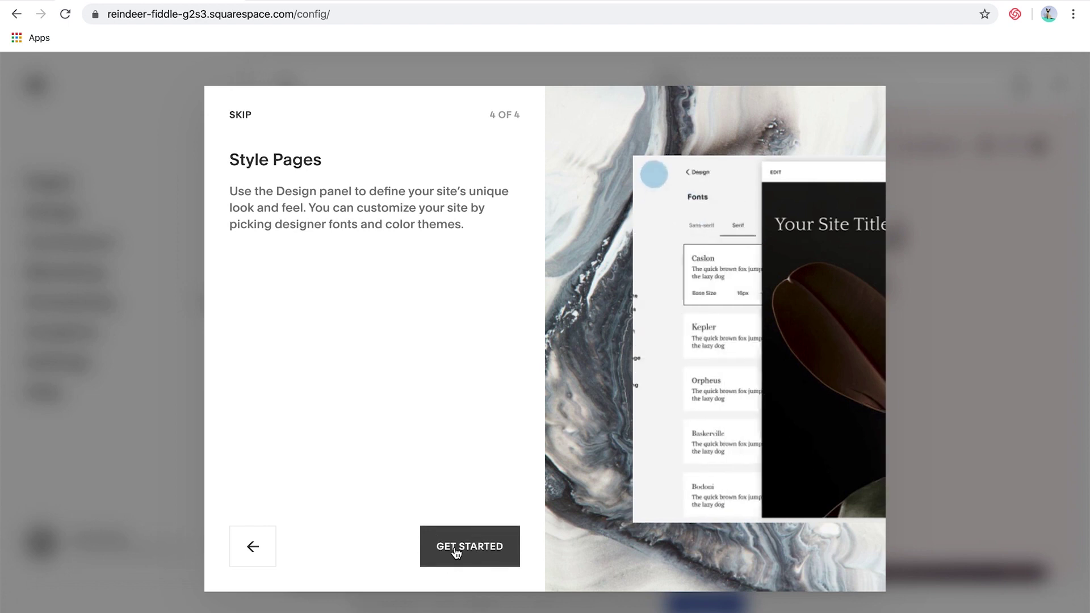
click(456, 550)
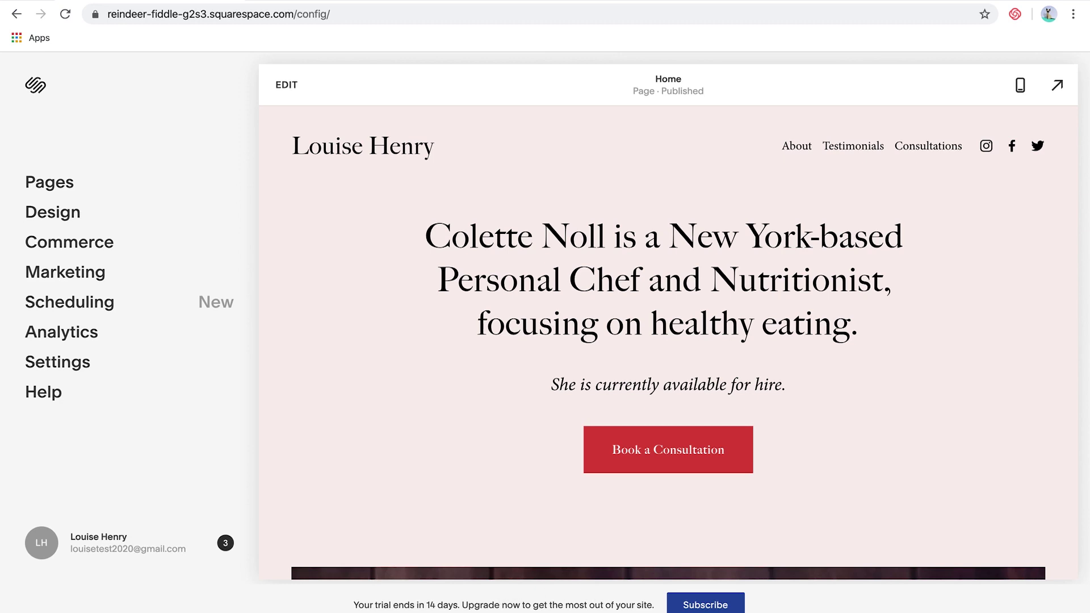
Open the Home page from the Pages list in the page editor
click(52, 192)
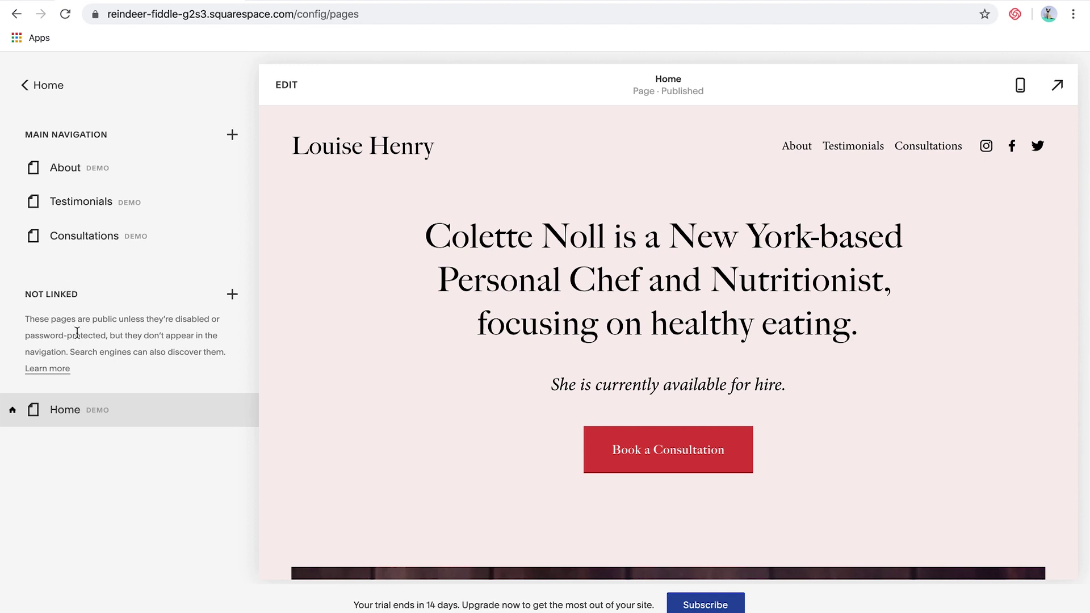
mouse_move(93, 426)
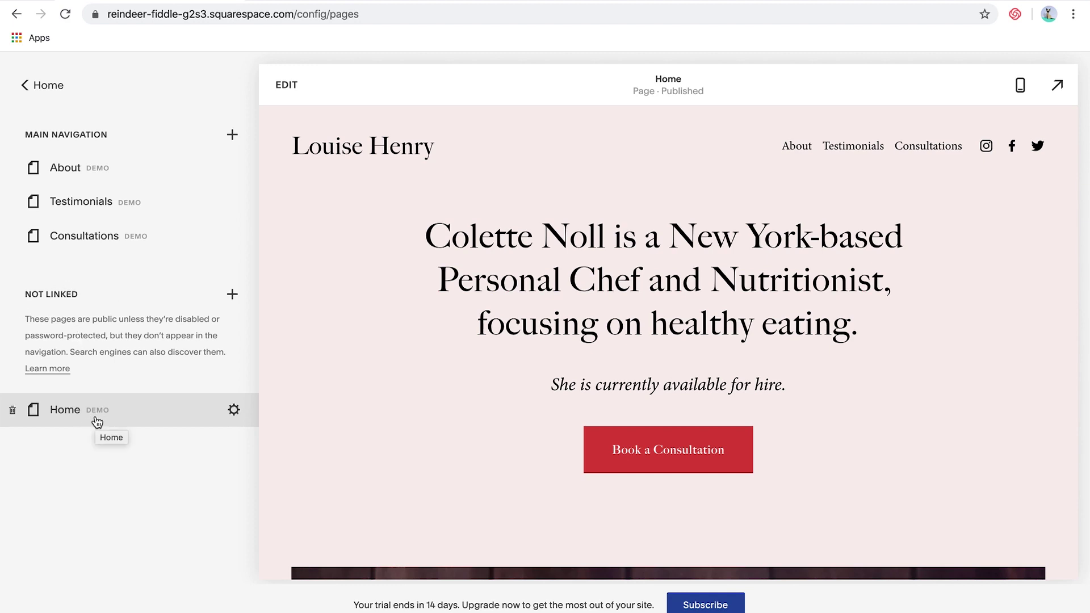
click(297, 90)
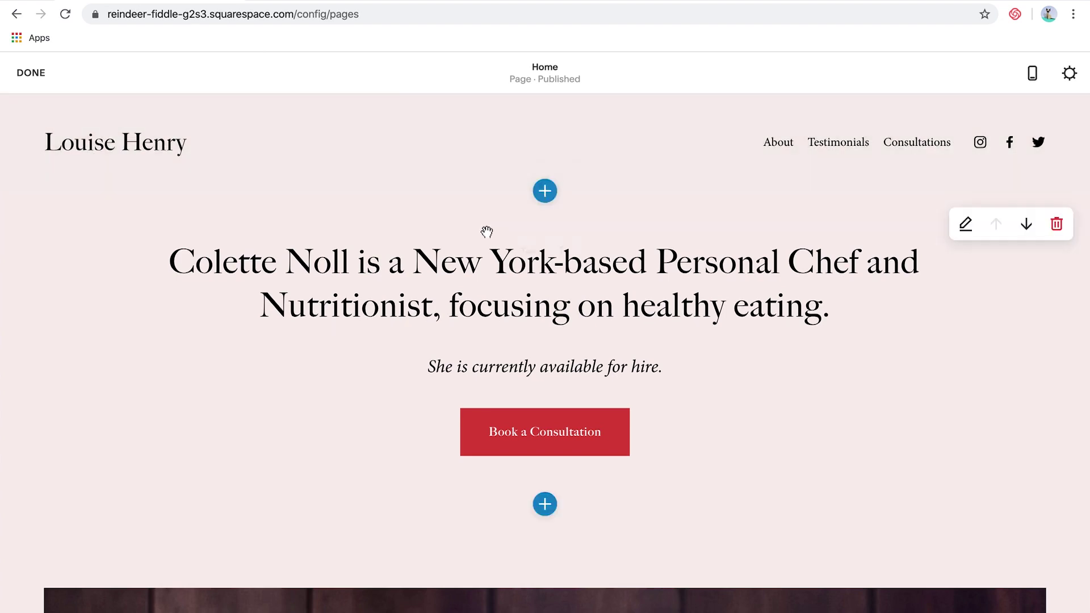
Replace the Home page heading with 'Welcome text here'
triple_click(503, 275)
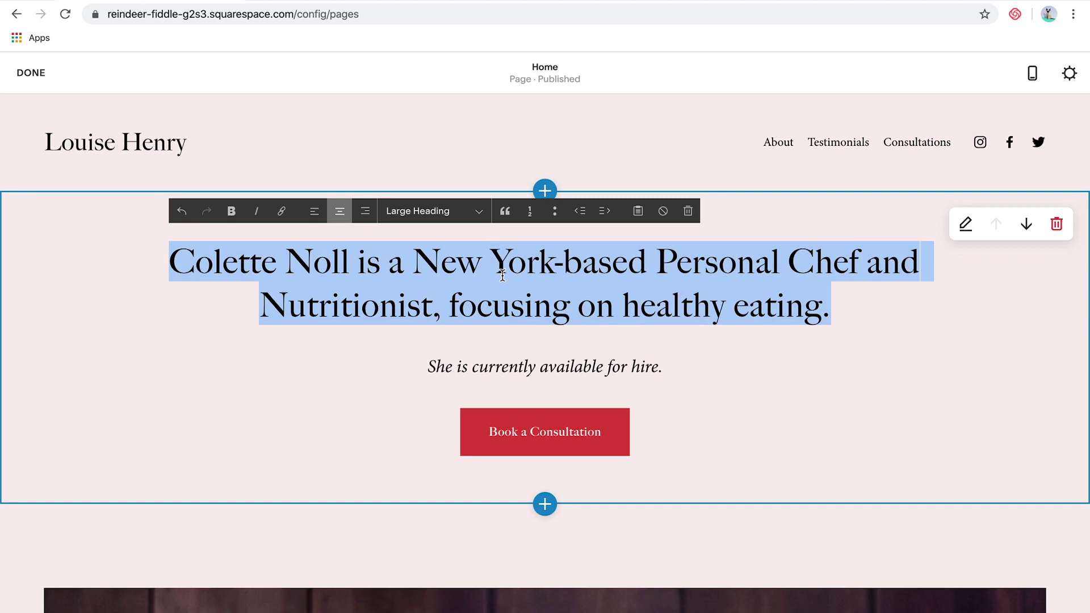
text(W)
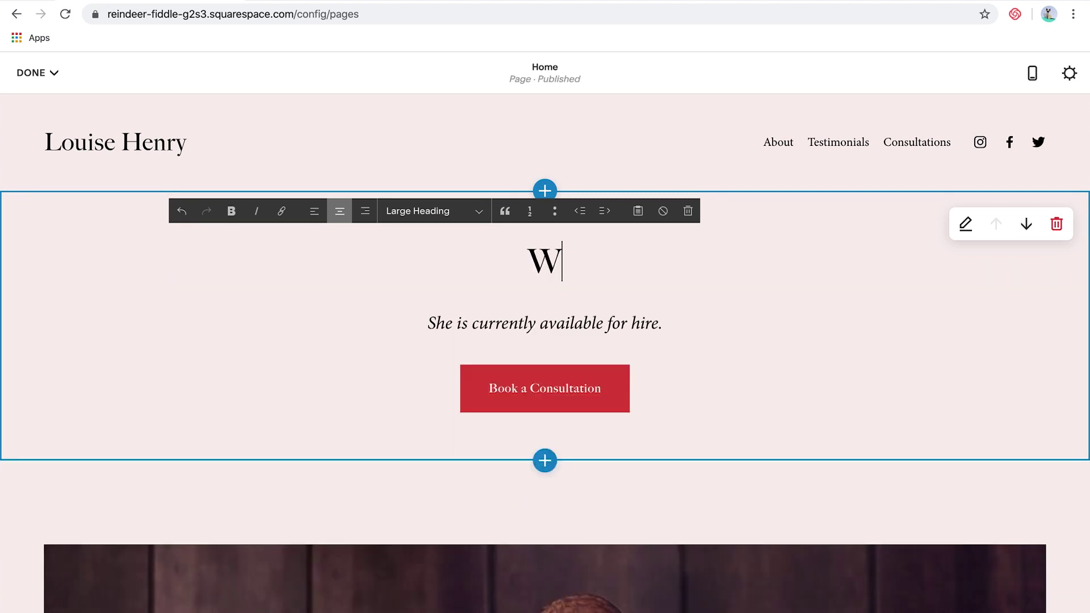
text(elcome text heere)
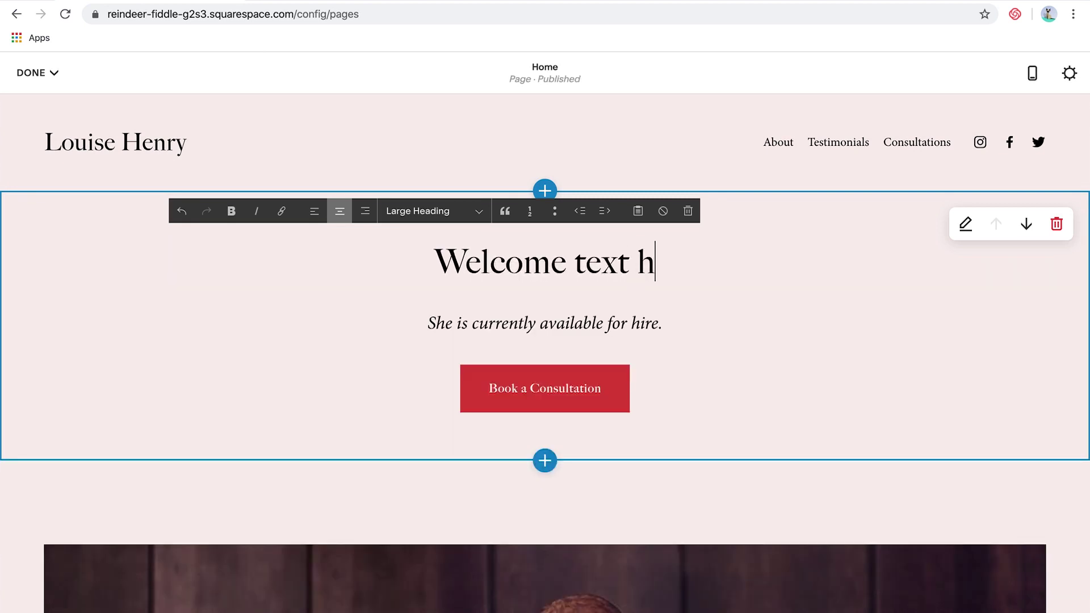
key(BackSpace)
key(BackSpace)
key(BackSpace)
text(re)
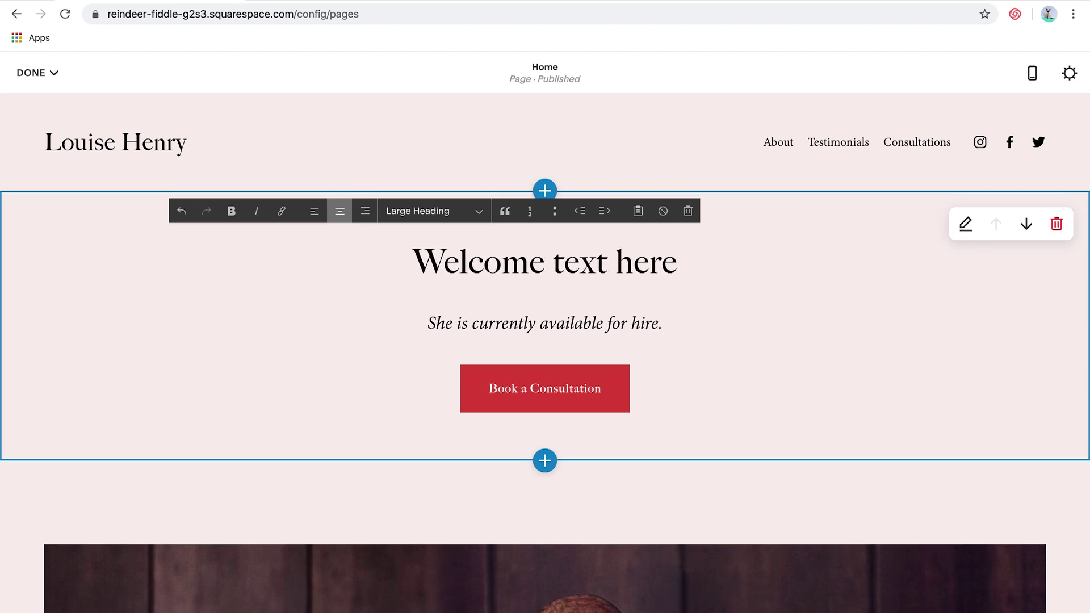
Replace the italic subtitle beneath the heading with 'Hello world'
click(493, 324)
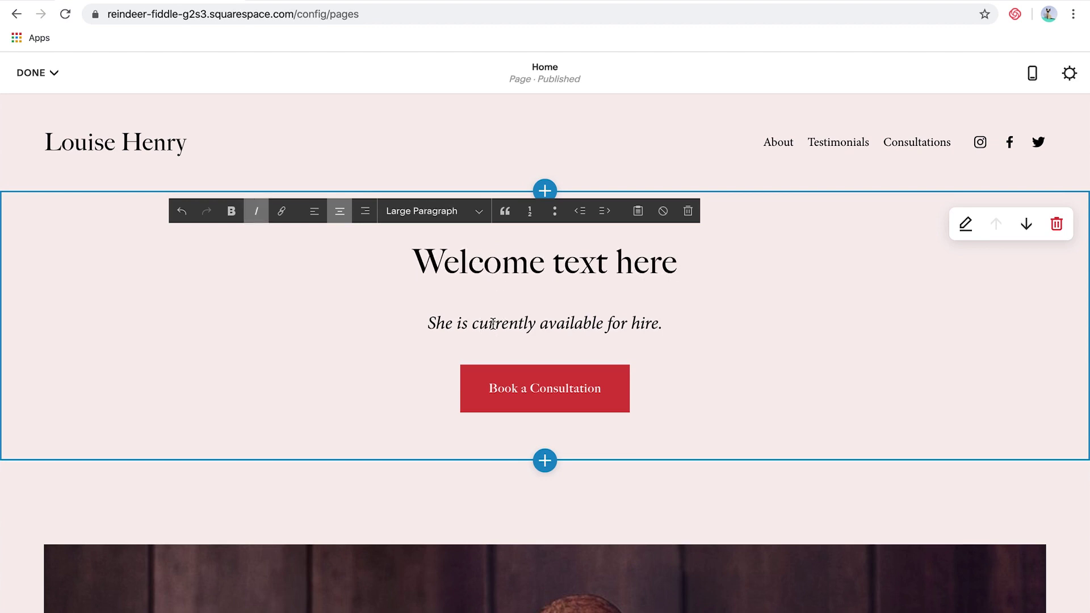
triple_click(493, 324)
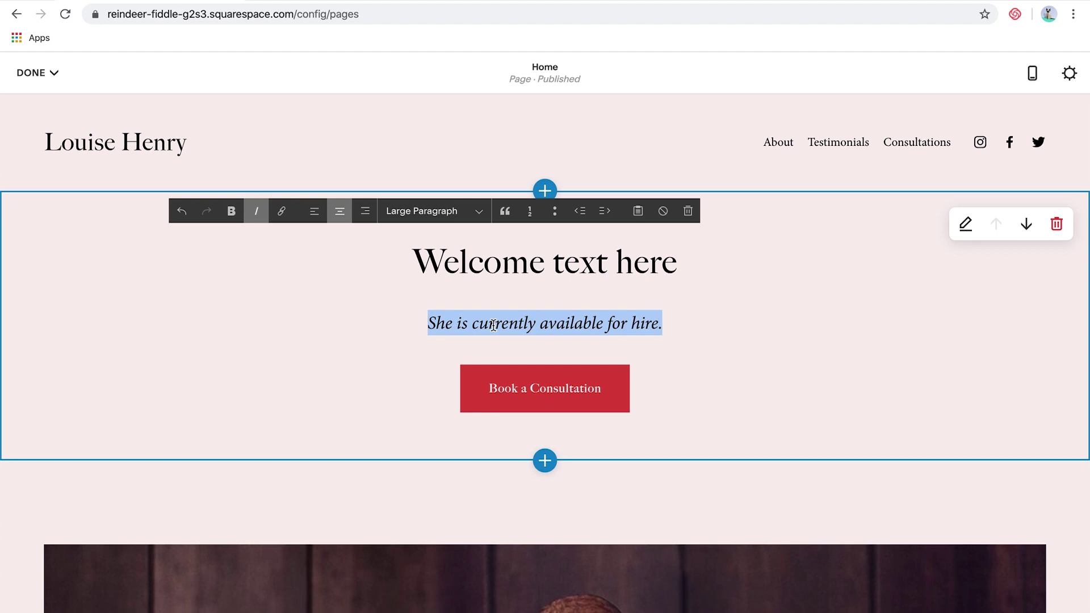
text(Hello world)
key(Home)
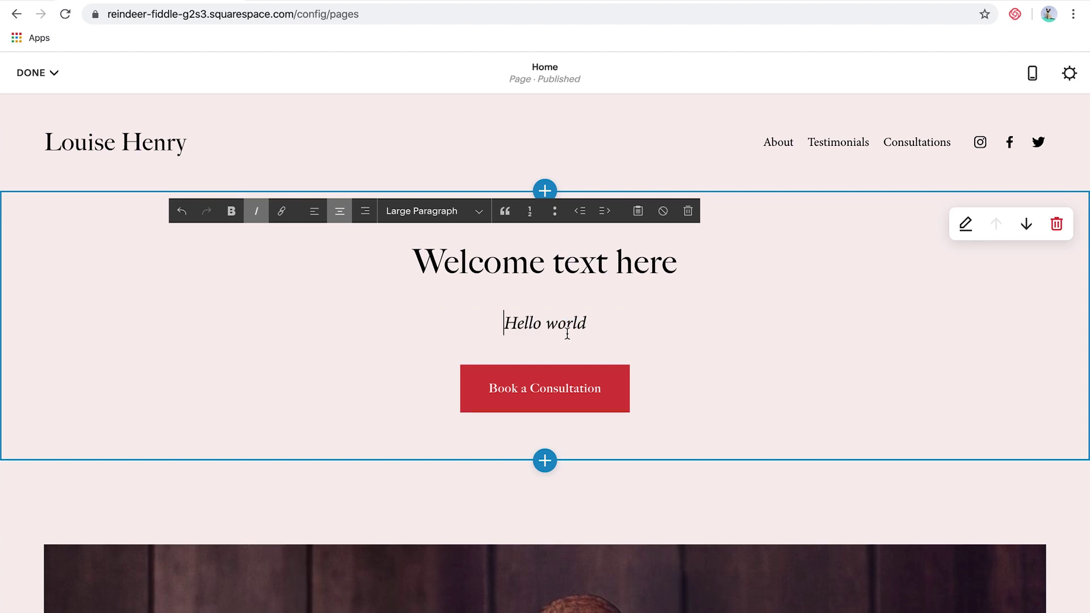
mouse_move(550, 378)
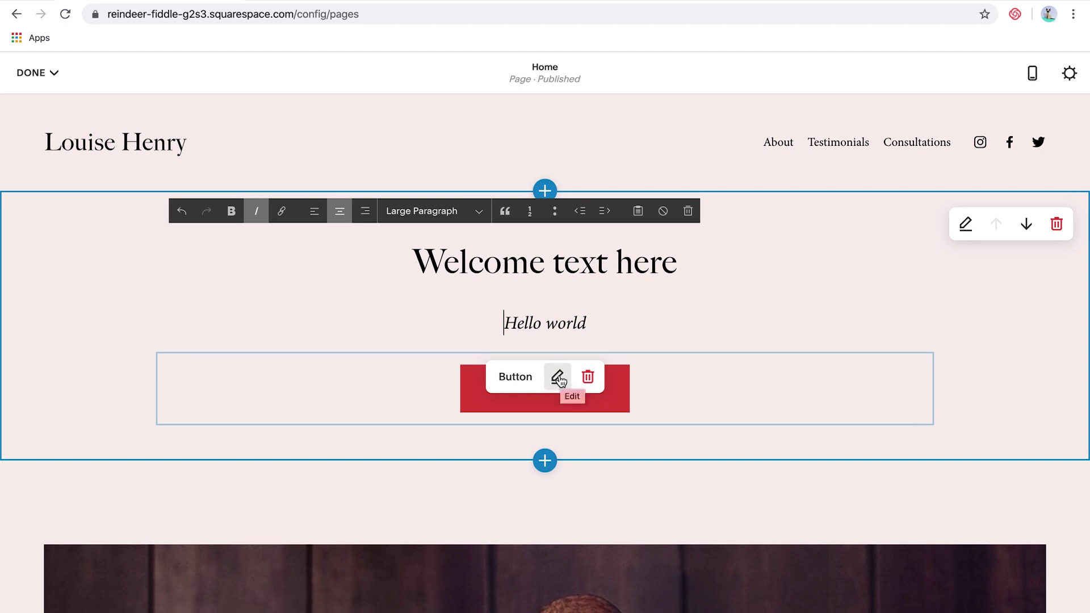
Relabel the Book a Consultation button to GET STARTED, keeping its /consultations link, and apply
click(559, 377)
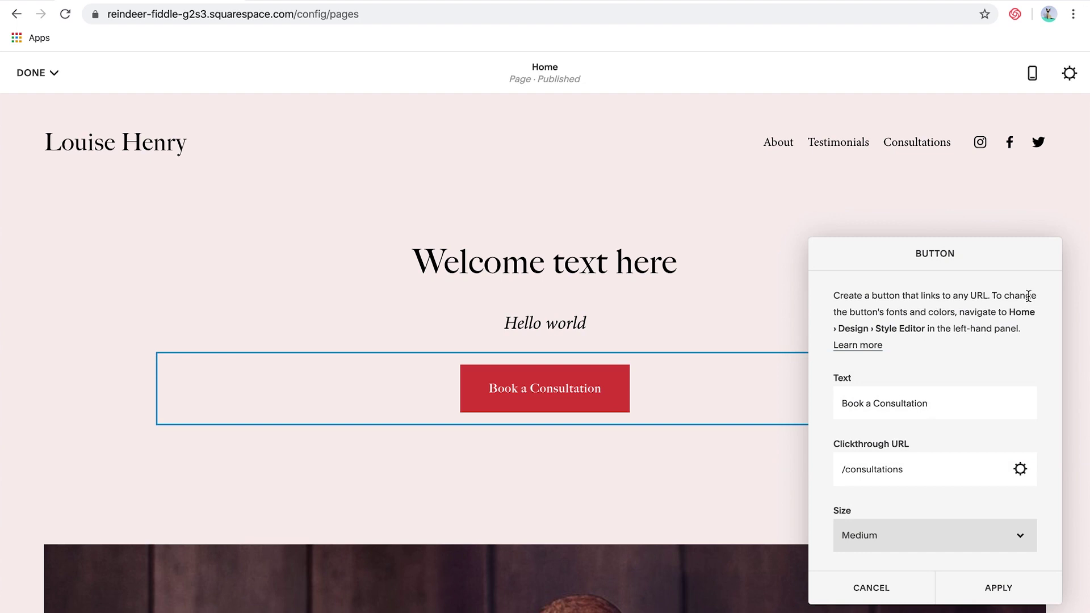
click(926, 405)
triple_click(926, 405)
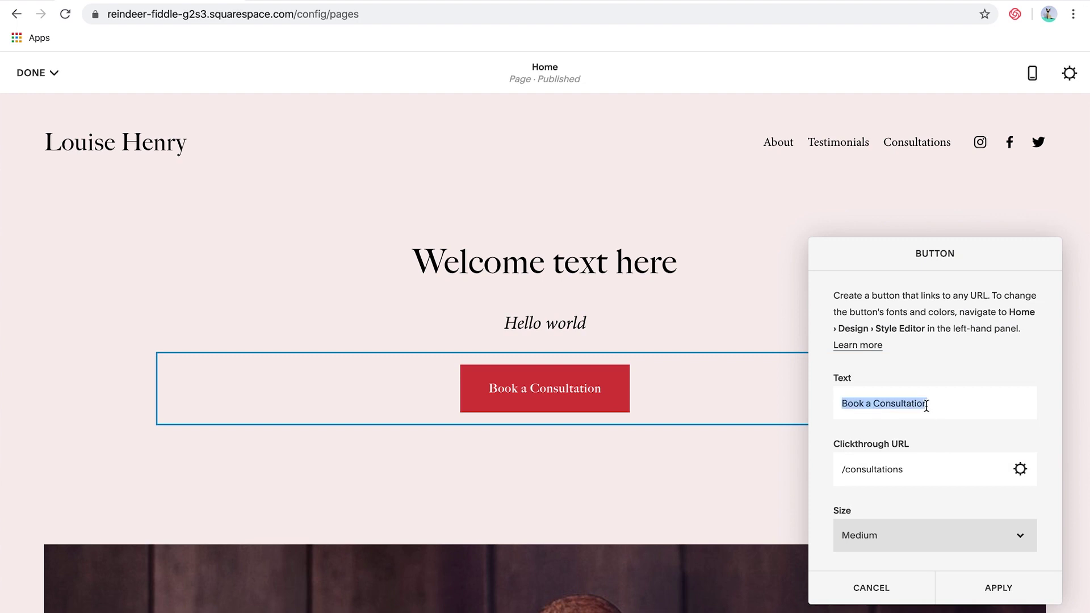
text(GET STAR)
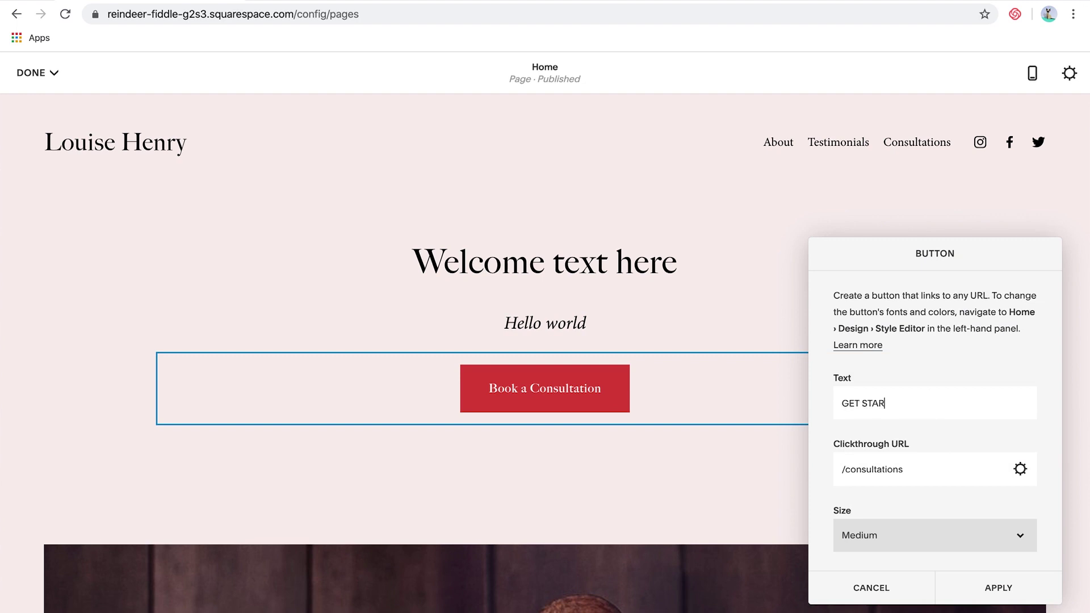
text(TED)
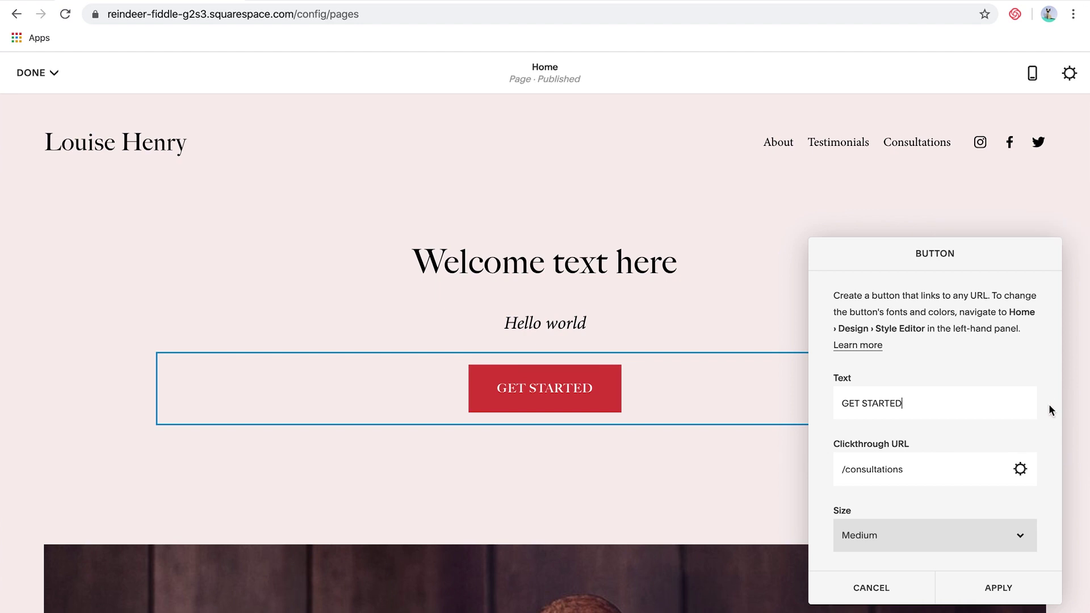
scroll(1048, 404, down, 2)
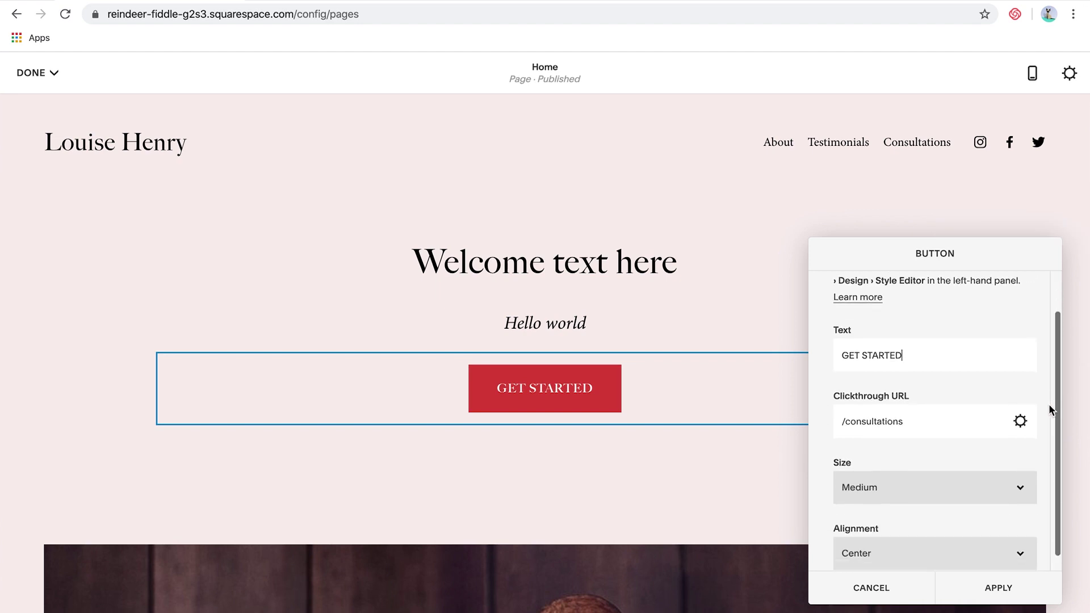
scroll(1049, 408, up, 2)
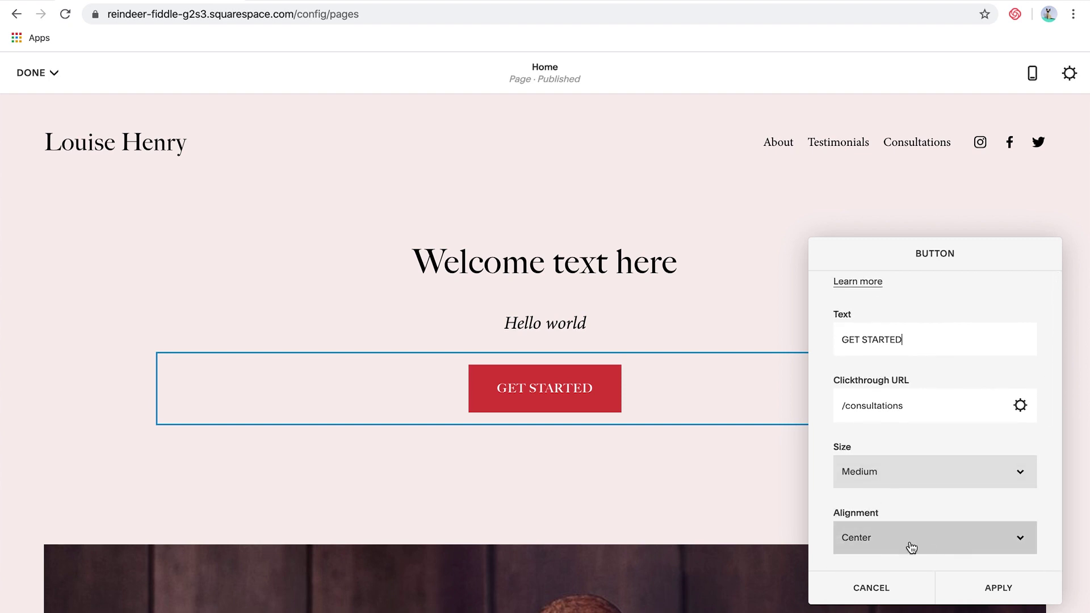
click(999, 587)
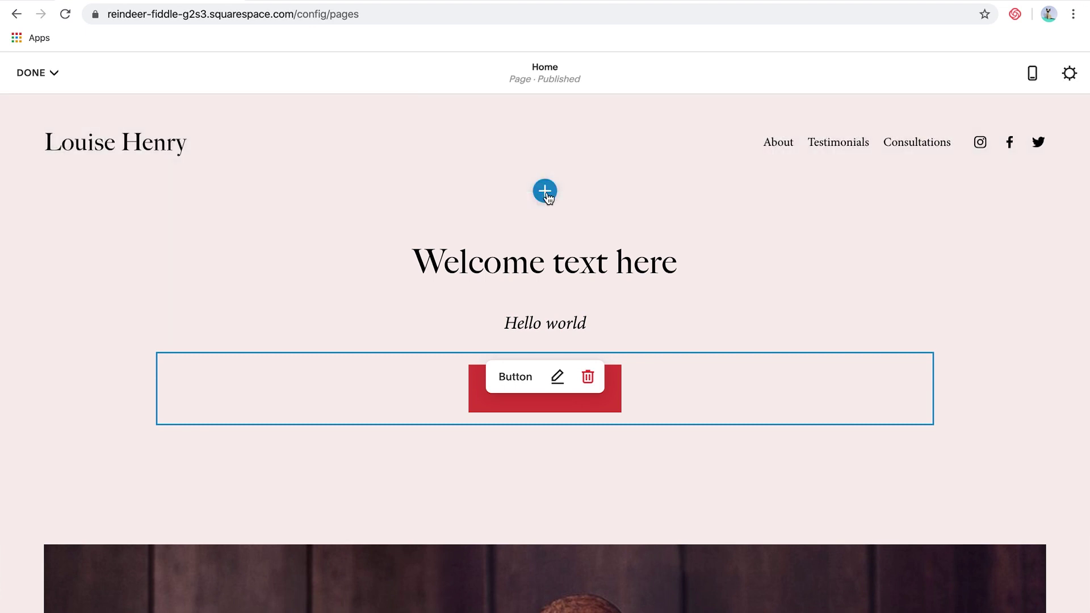
click(546, 194)
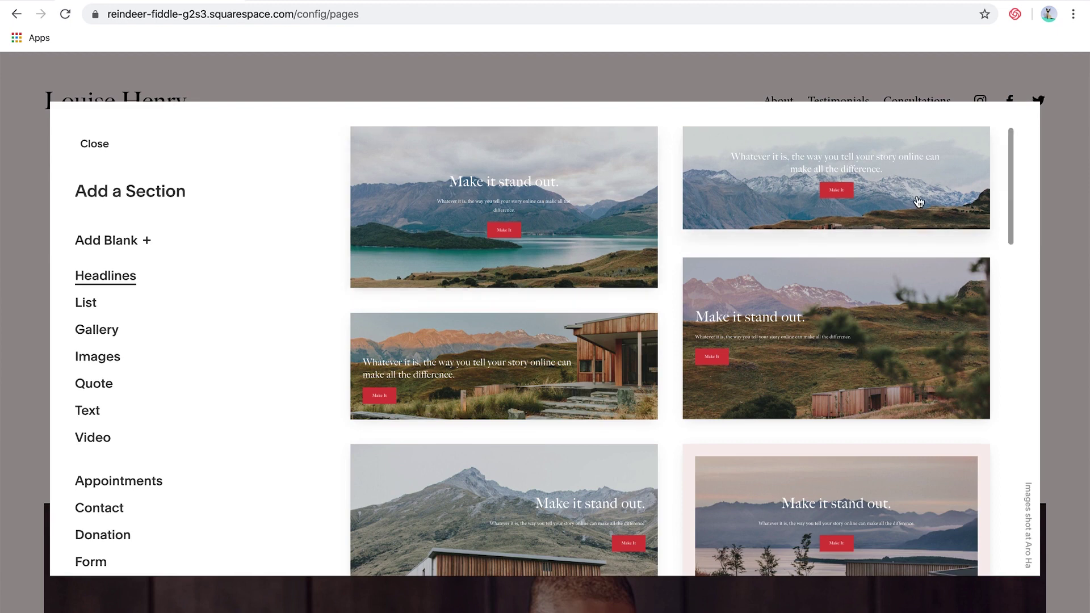
scroll(918, 200, down, 6)
scroll(918, 200, down, 5)
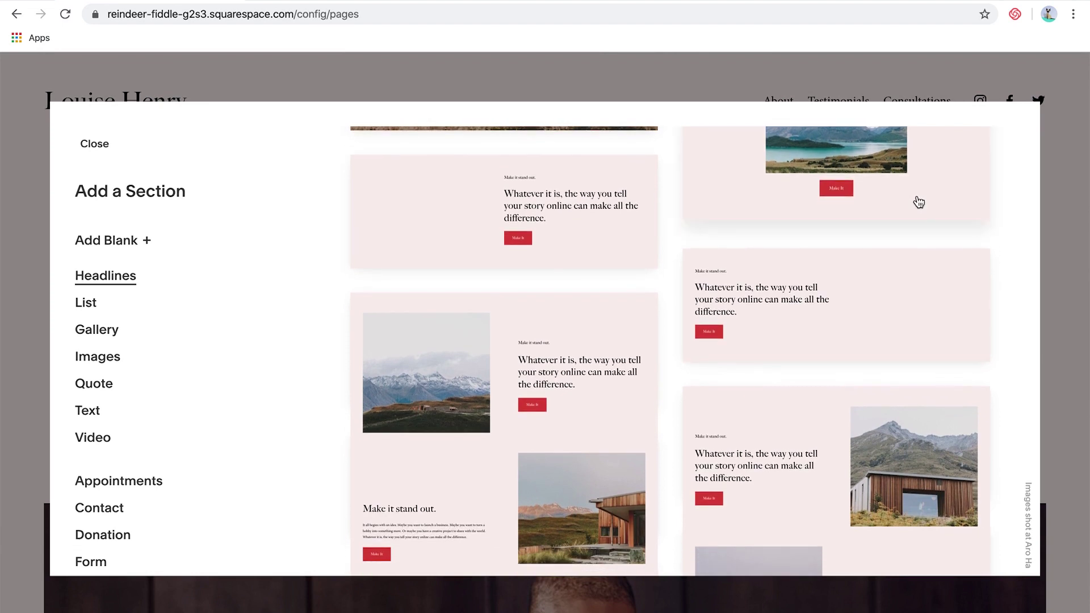
scroll(918, 202, down, 1)
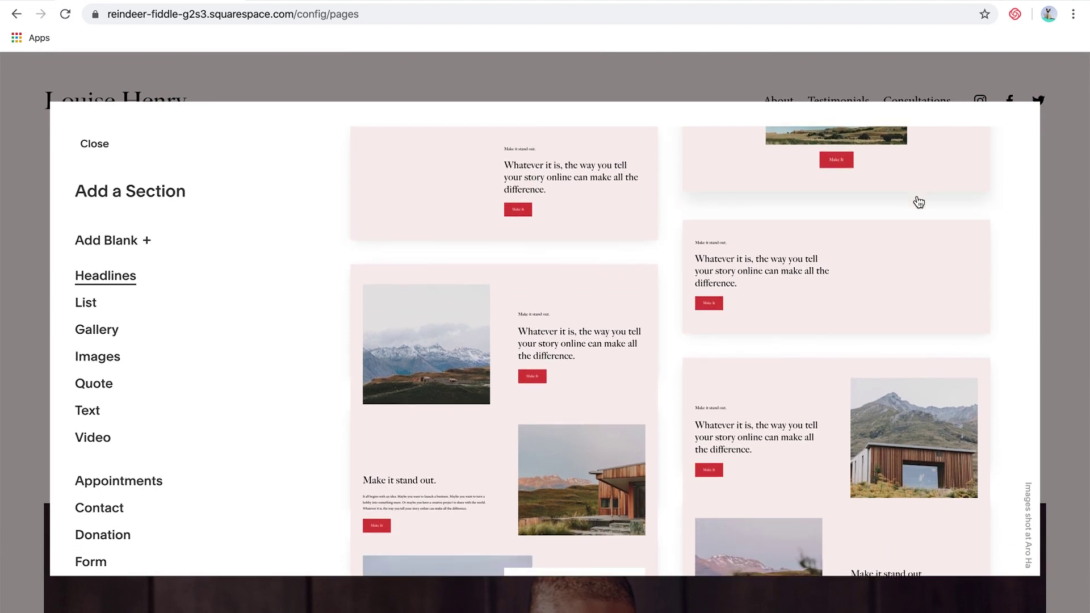
click(863, 279)
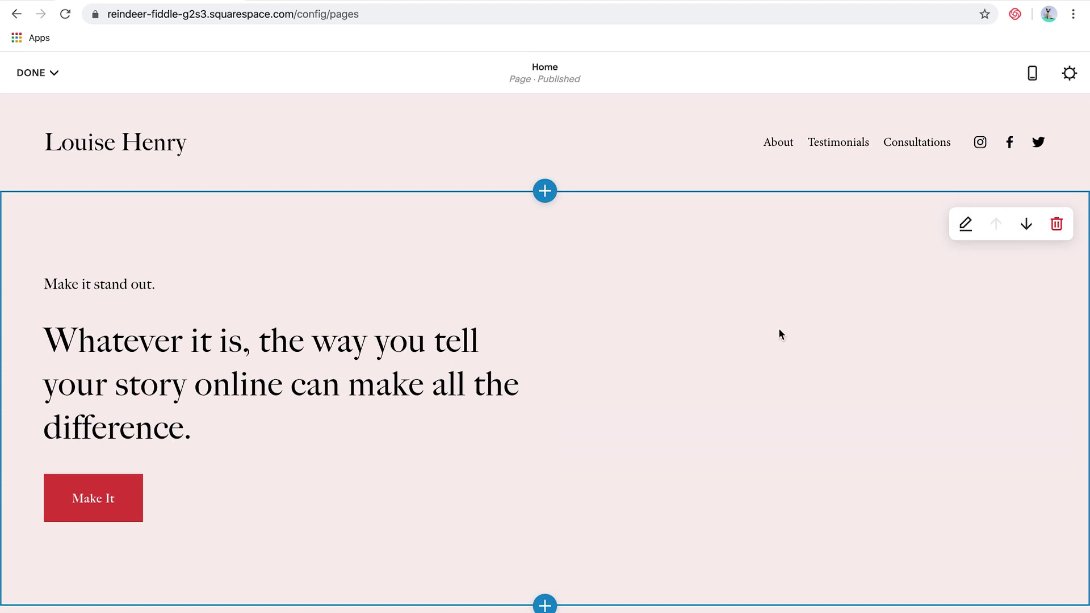
click(1058, 226)
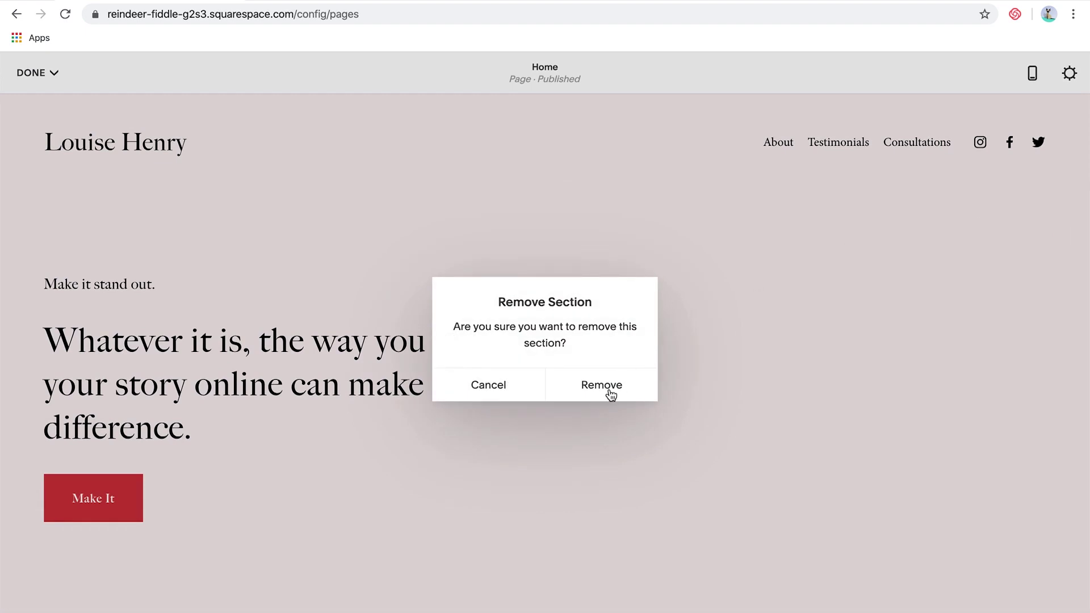
click(610, 392)
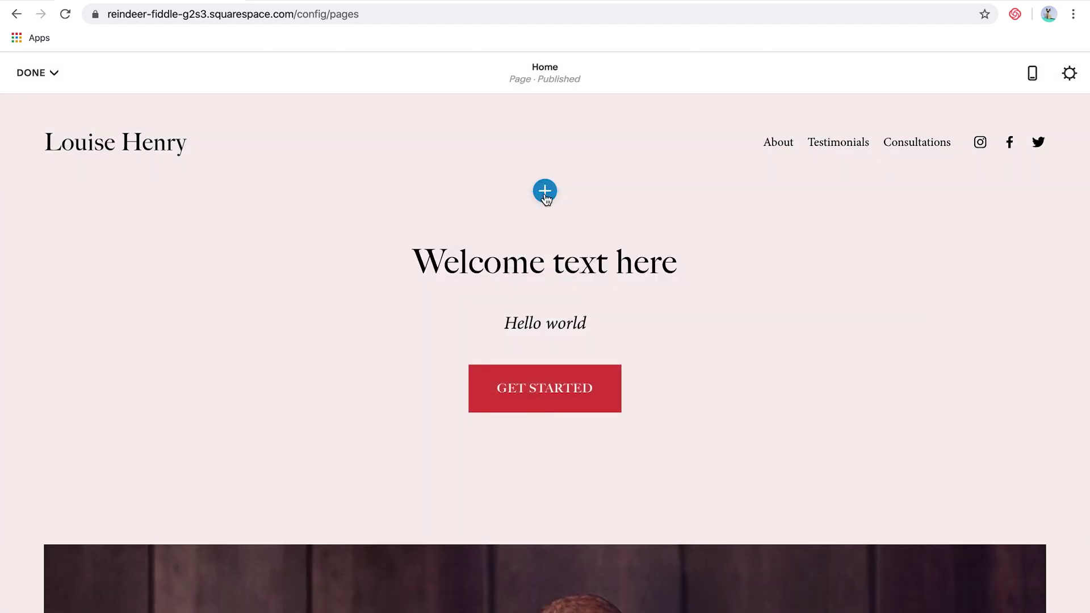
click(545, 192)
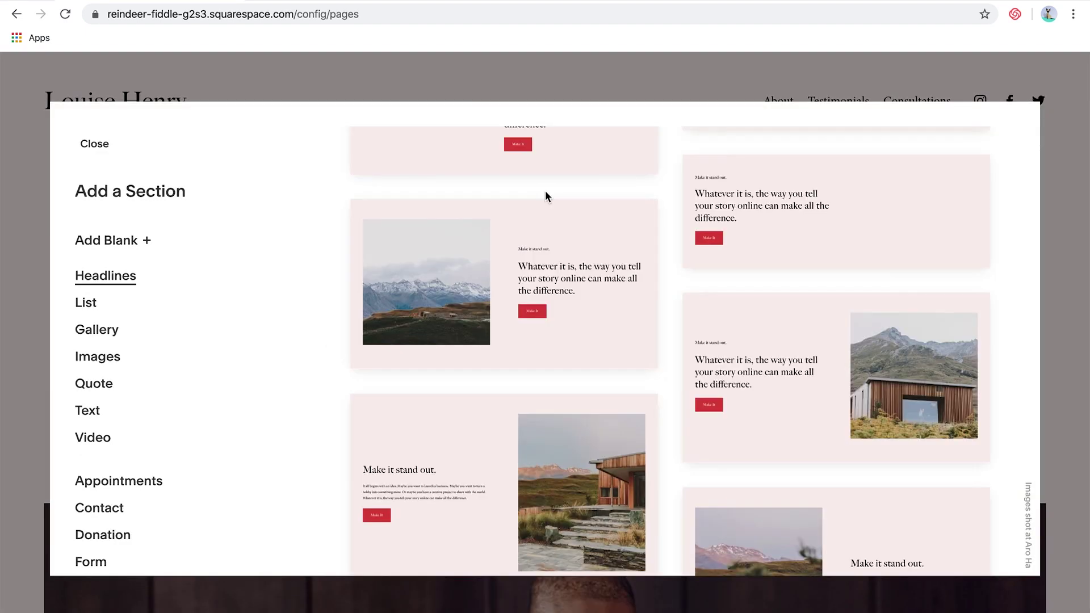
scroll(883, 293, down, 4)
scroll(883, 293, down, 5)
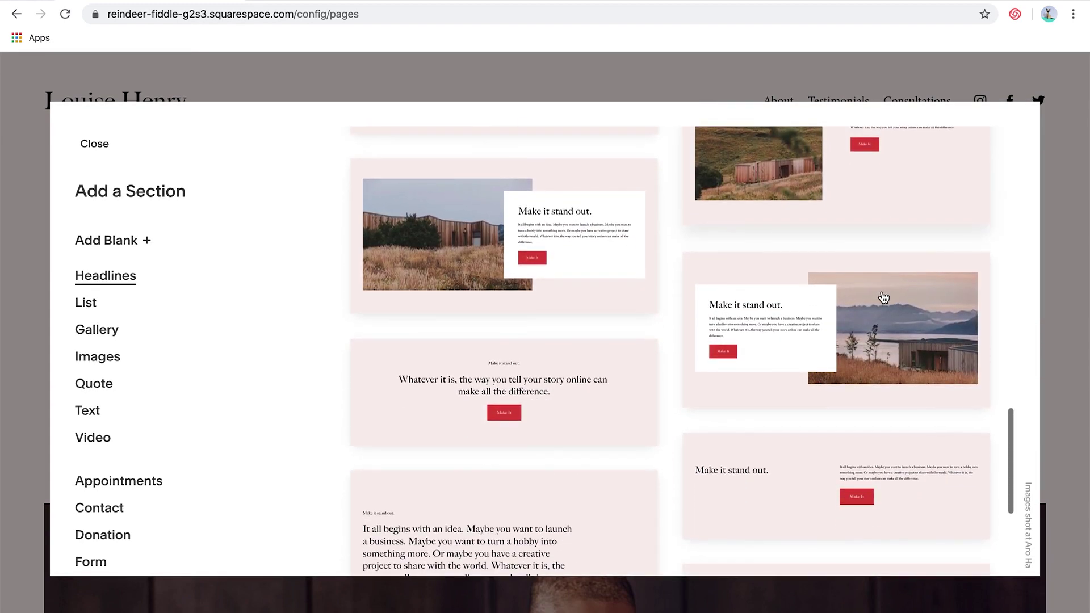
scroll(884, 297, down, 5)
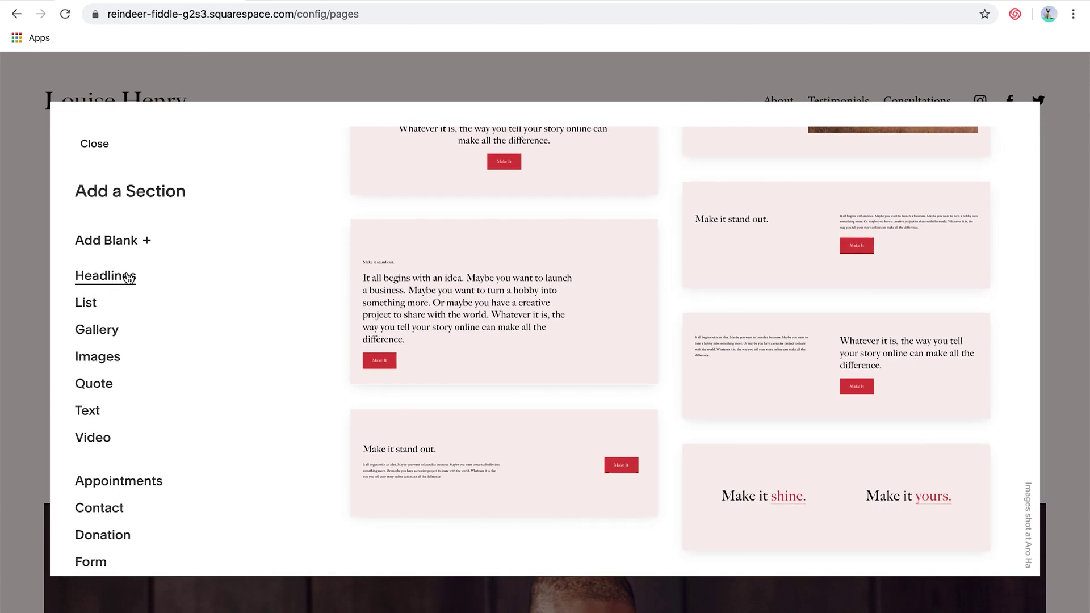
click(97, 299)
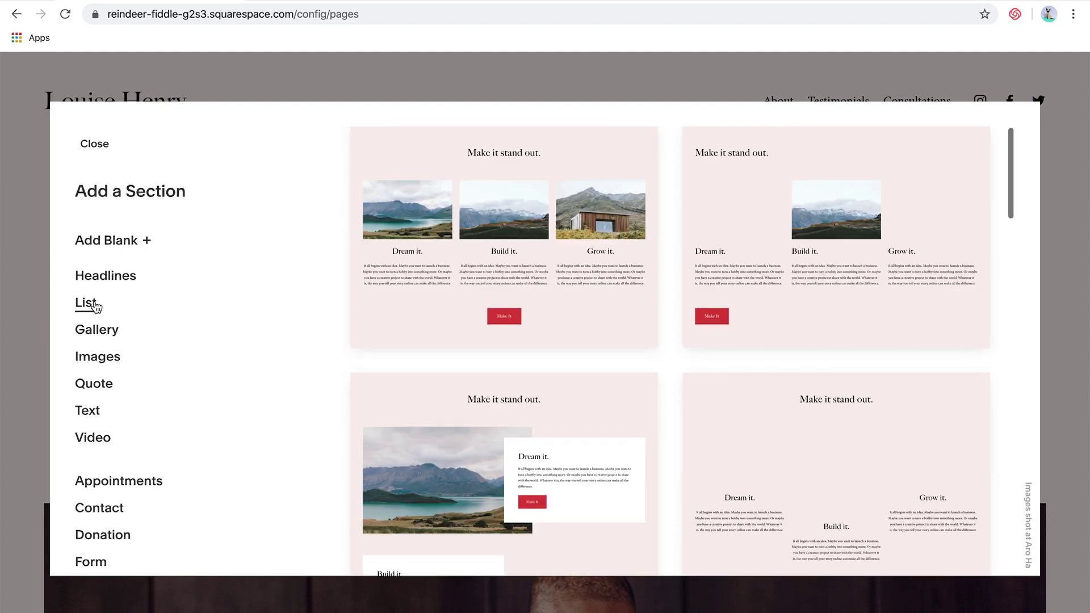
click(106, 335)
click(99, 358)
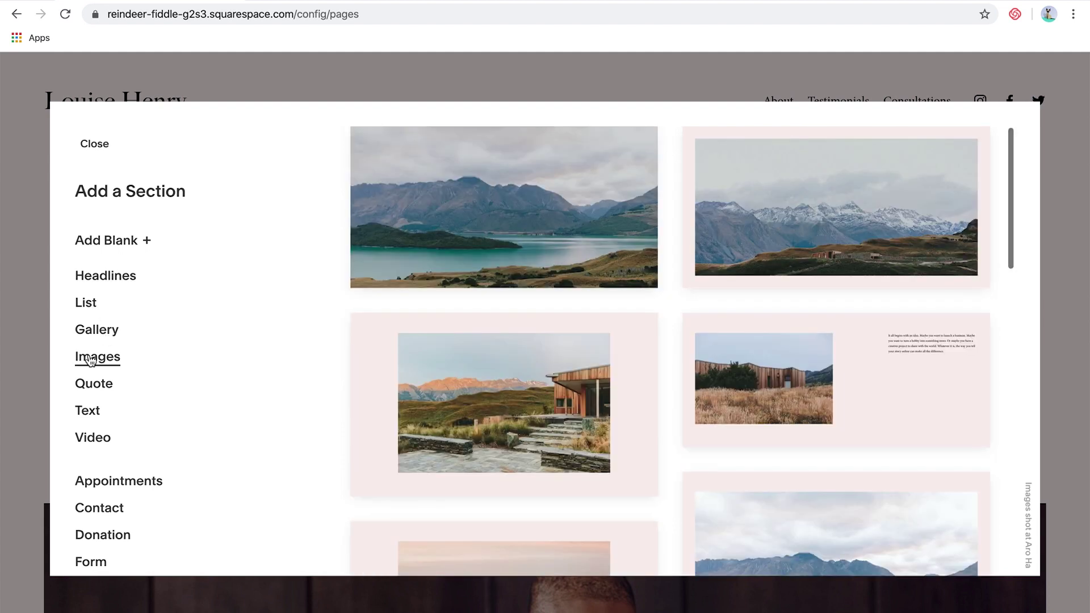
scroll(981, 255, down, 10)
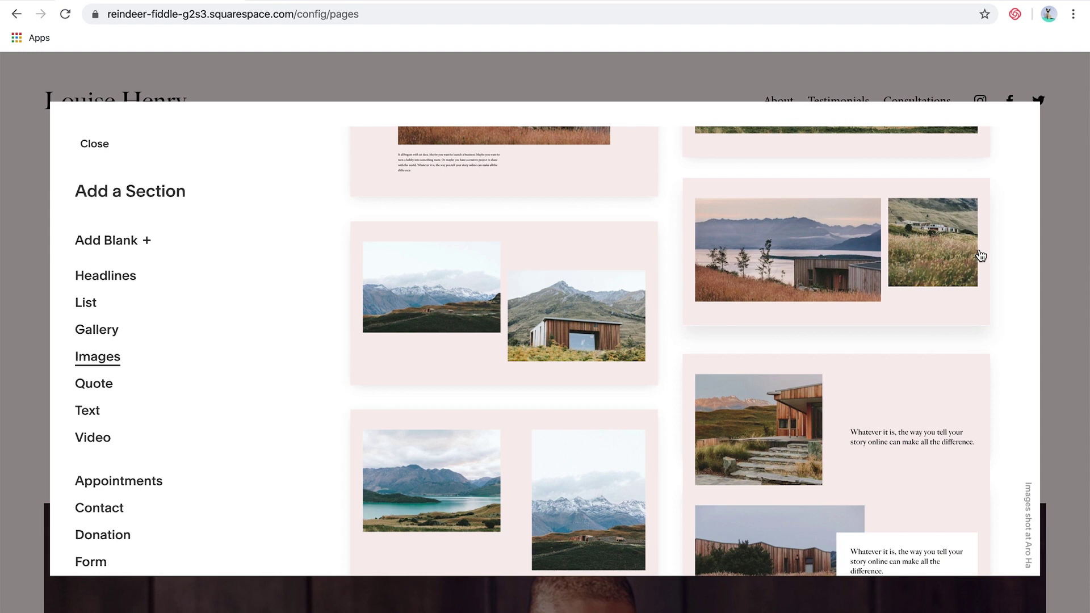
click(105, 145)
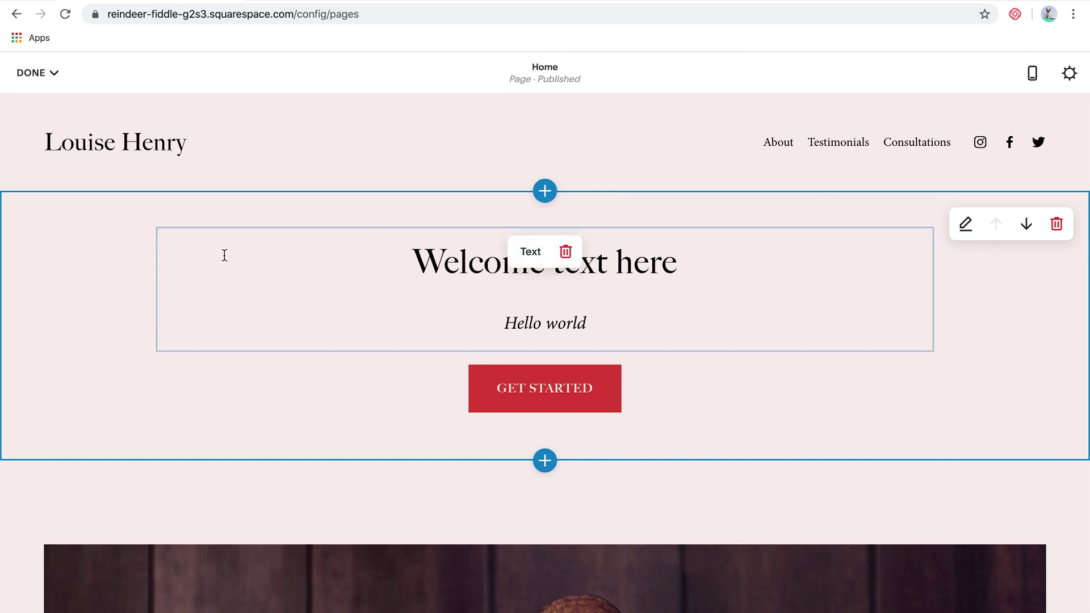
drag(165, 236, 200, 348)
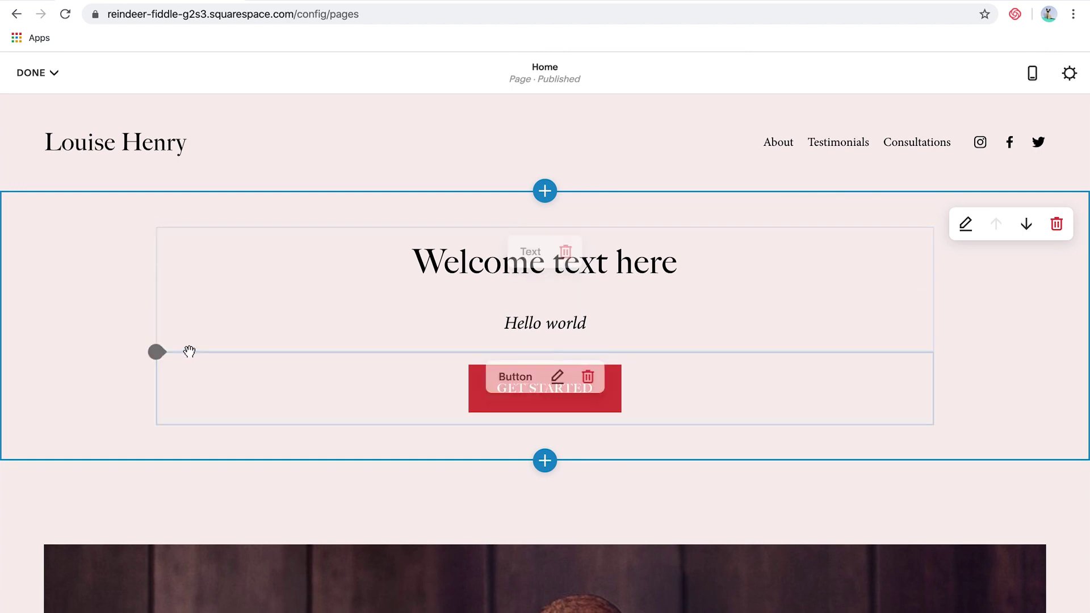
drag(158, 228, 159, 242)
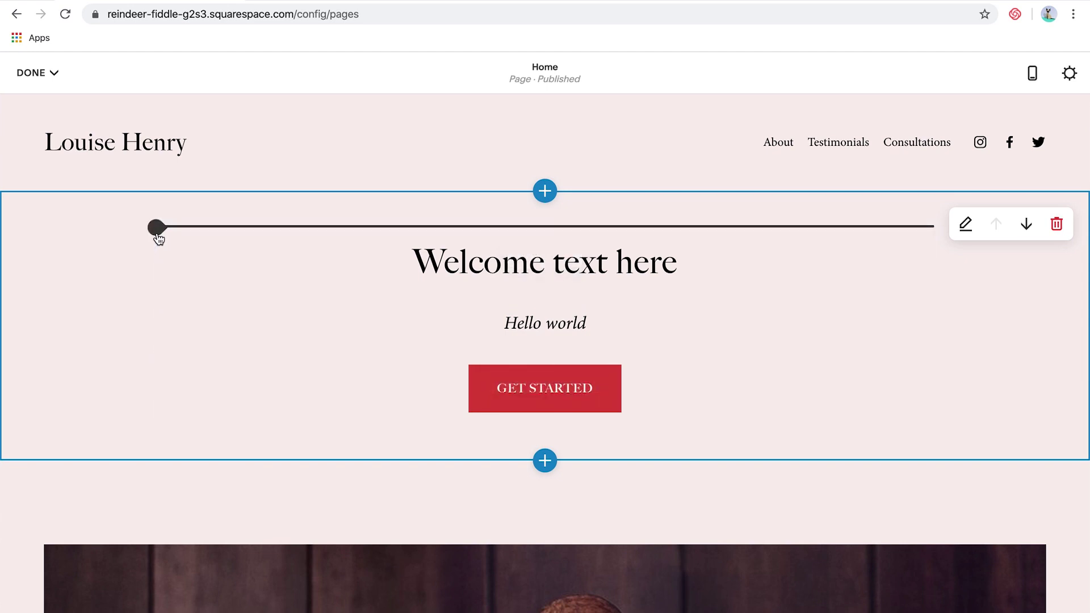
Open the content block menu at the insert point above the heading and browse the block types
click(158, 232)
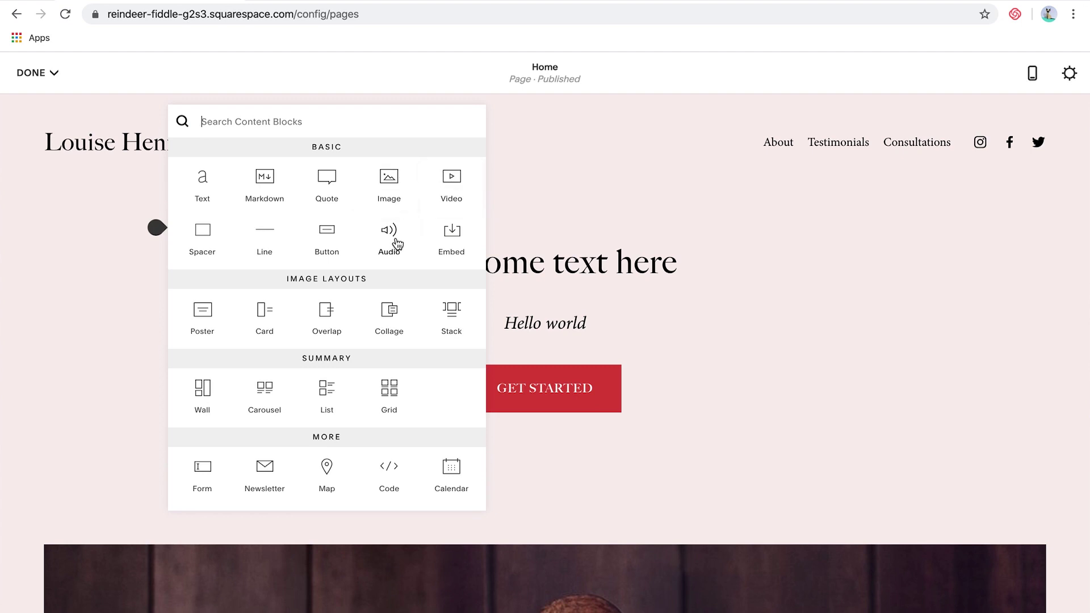
scroll(398, 242, down, 3)
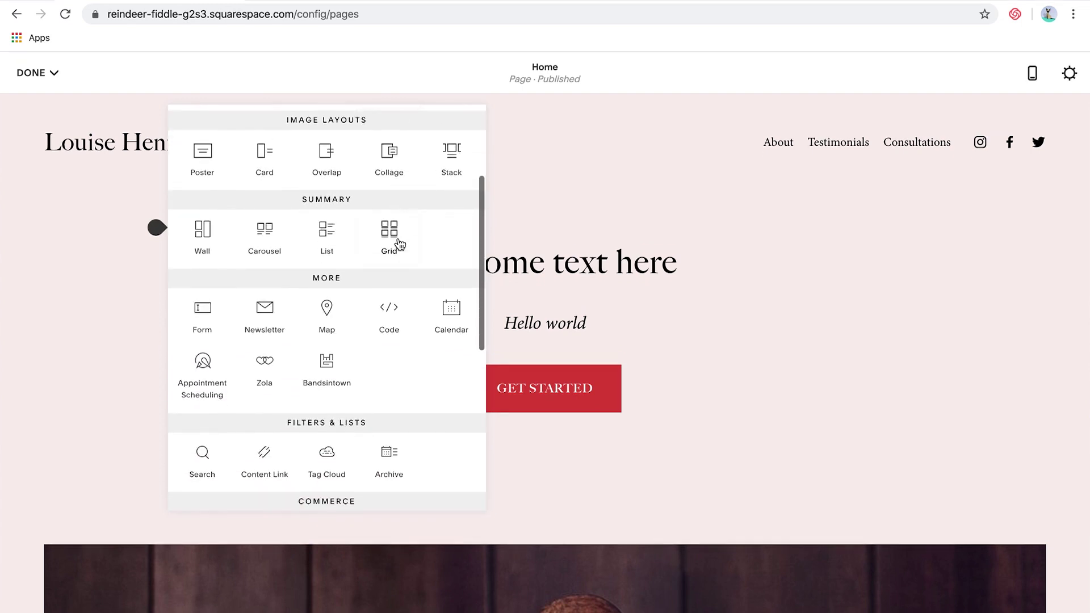
scroll(397, 244, down, 2)
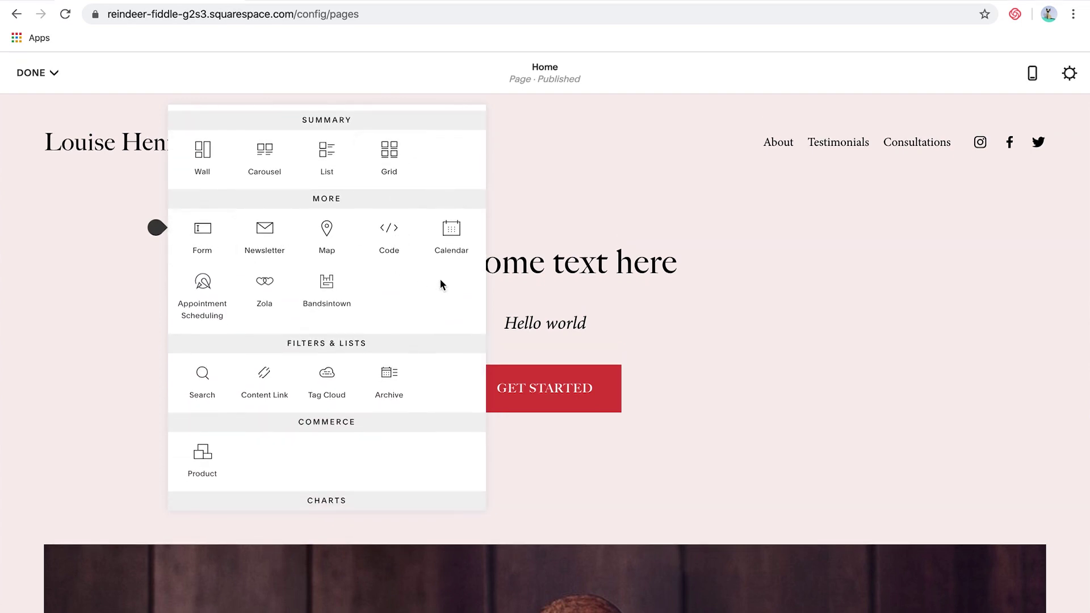
scroll(440, 281, down, 4)
scroll(441, 281, down, 3)
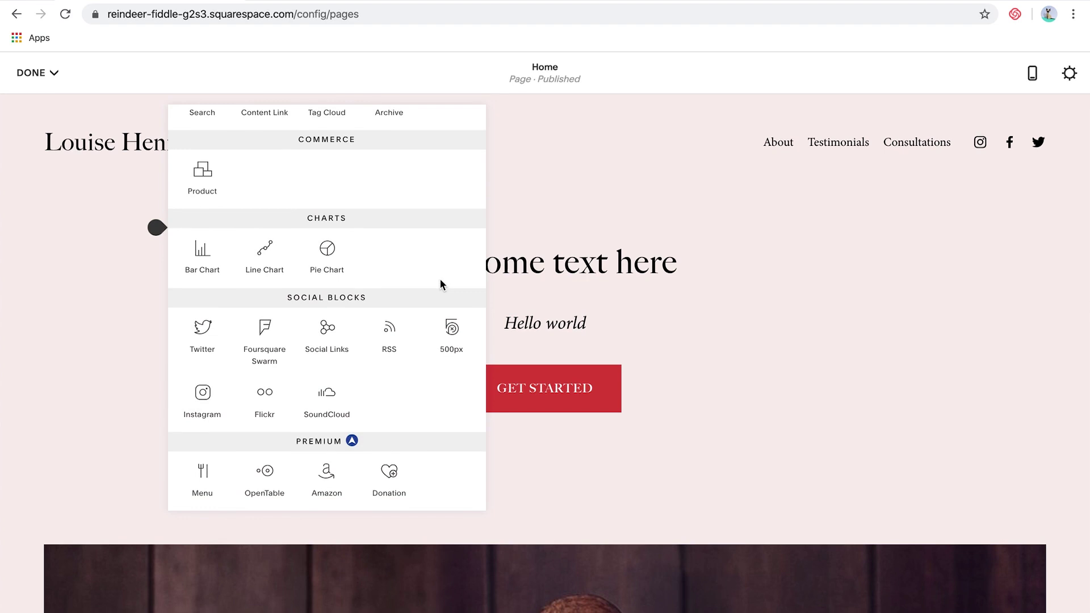
scroll(441, 284, up, 10)
scroll(442, 284, up, 2)
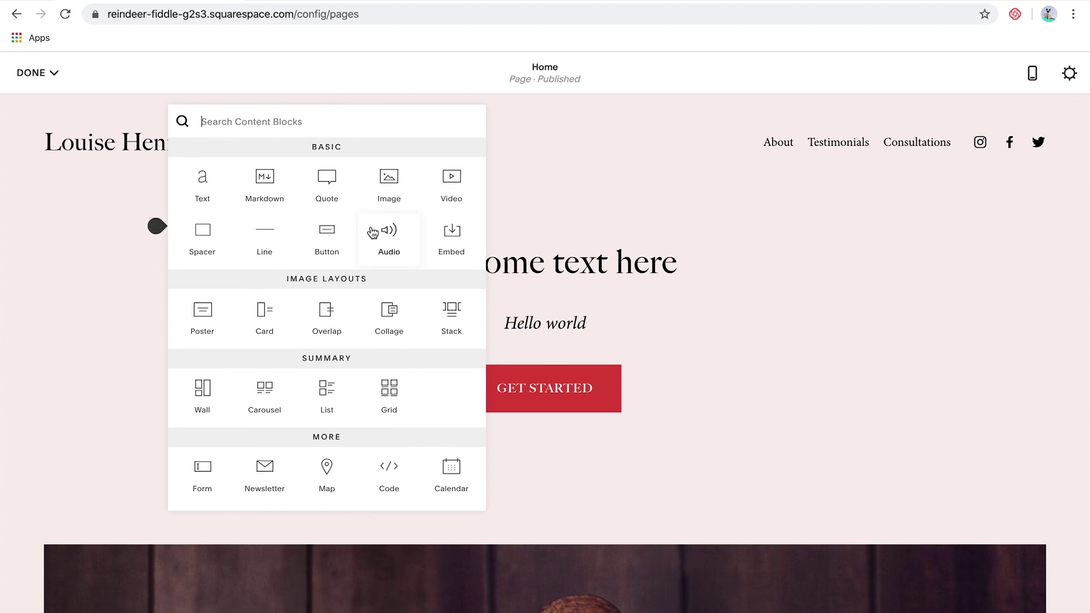
Insert a Video block and close its settings without adding a video URL
click(453, 190)
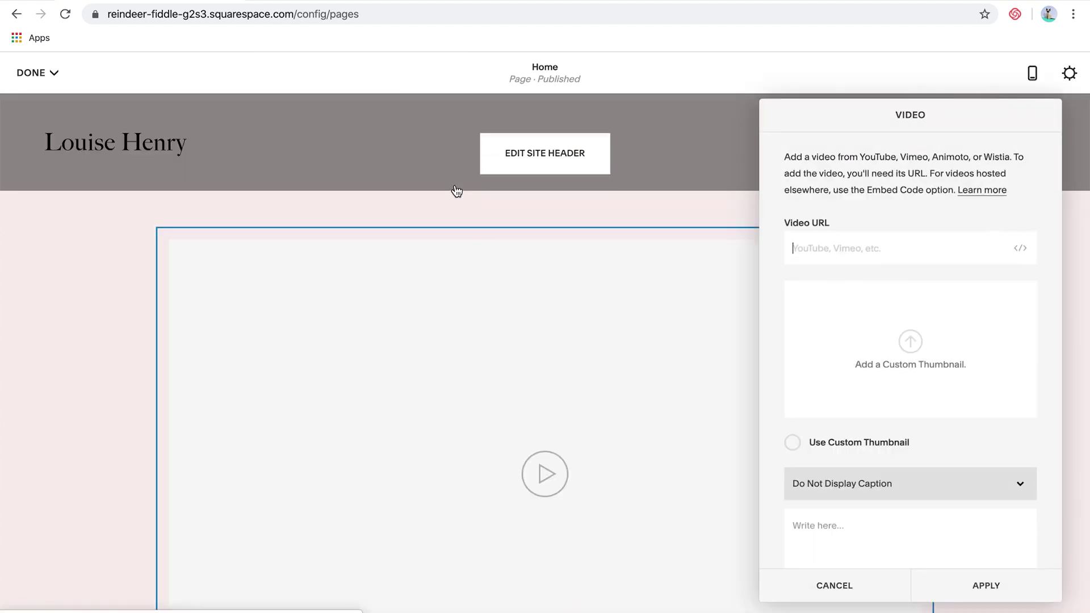
scroll(680, 223, down, 3)
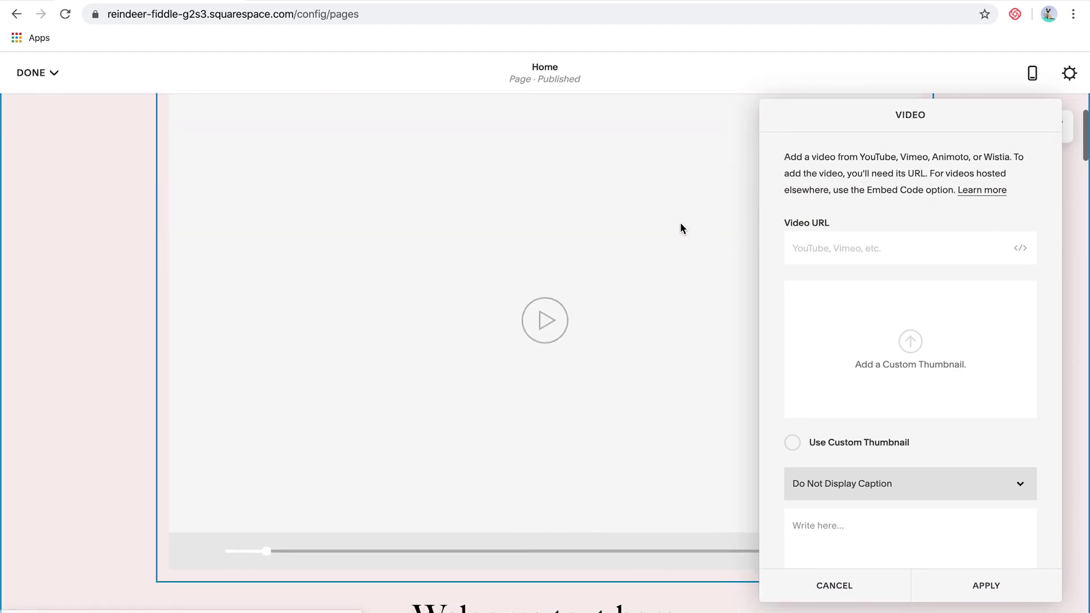
scroll(681, 228, up, 3)
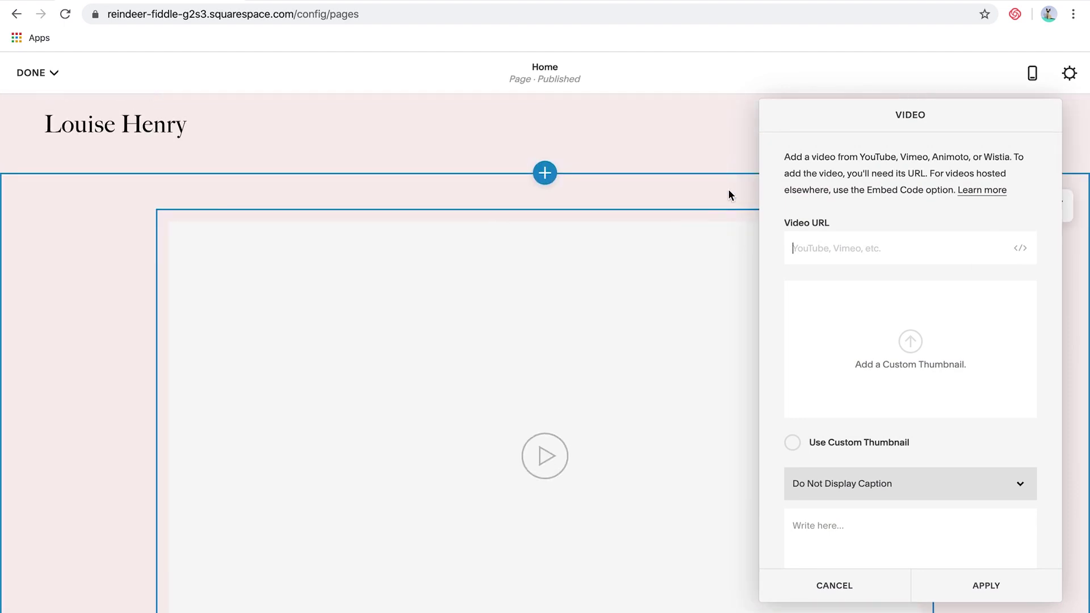
click(788, 248)
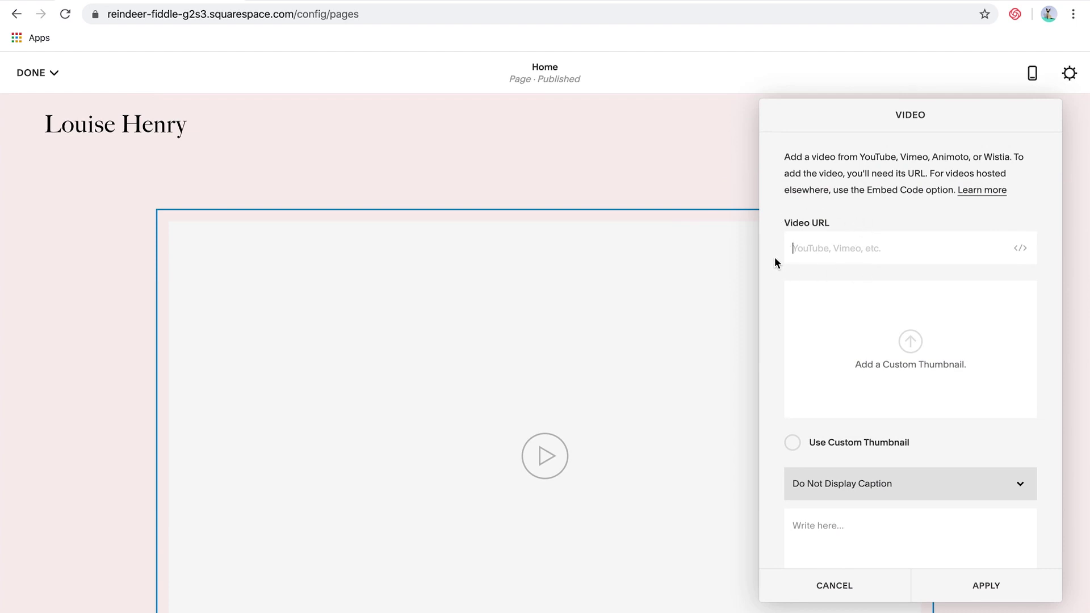
click(786, 584)
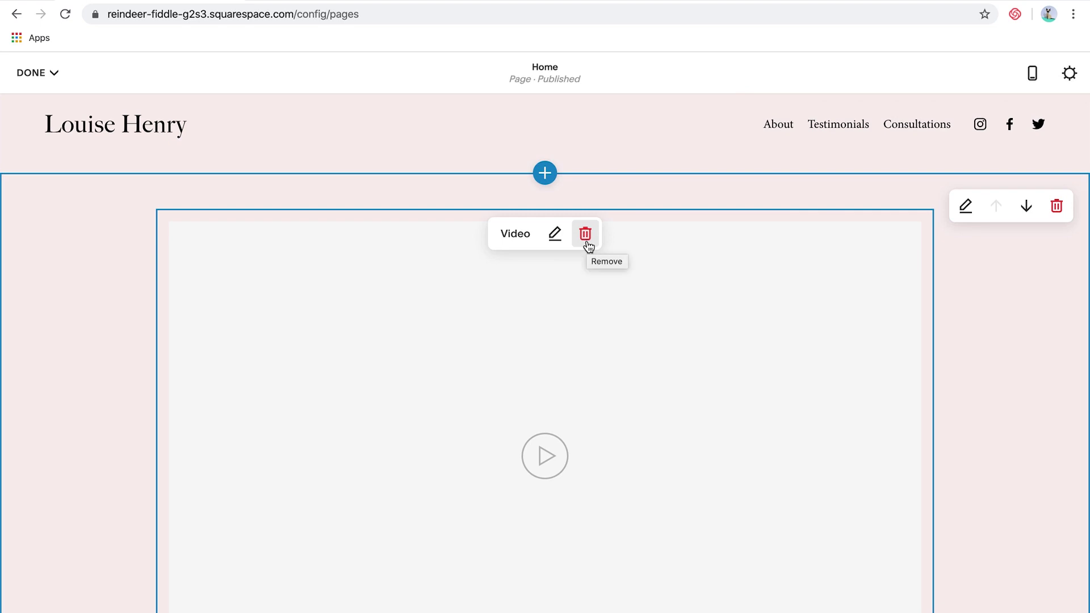
Delete the empty video block and confirm the removal
click(587, 238)
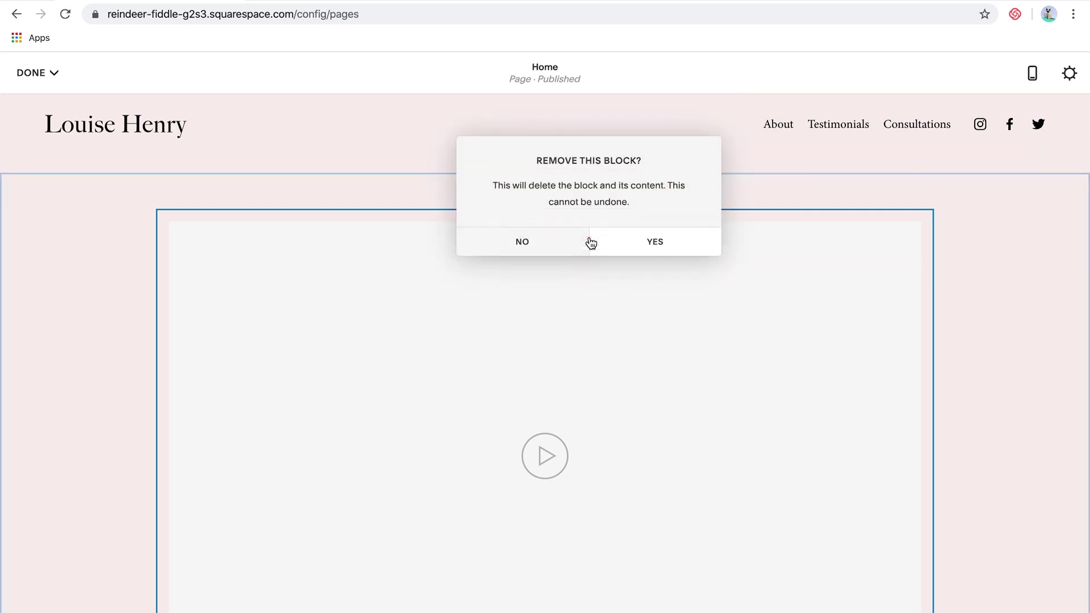
click(649, 246)
scroll(1066, 309, down, 5)
In the butter-bowl section's Background settings, delete the image and open the free image search
scroll(1070, 310, down, 8)
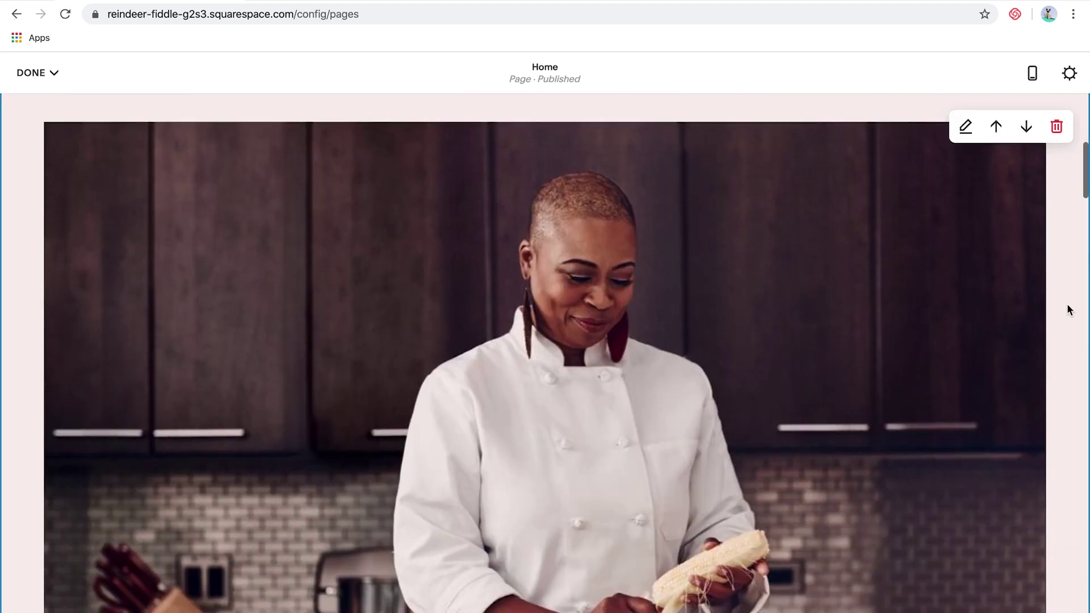
scroll(1070, 310, down, 15)
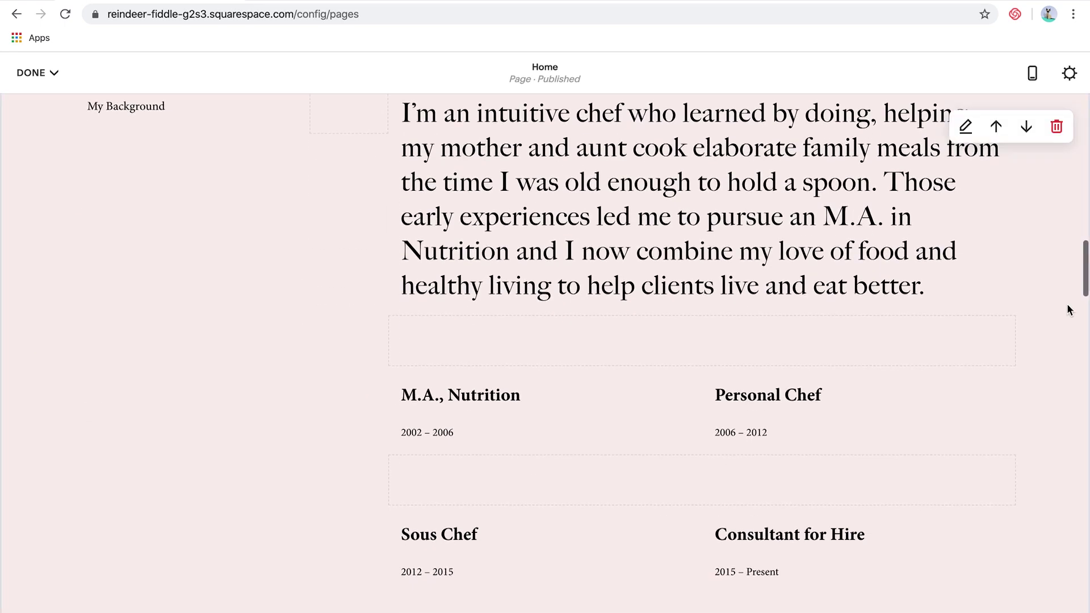
scroll(1070, 310, down, 2)
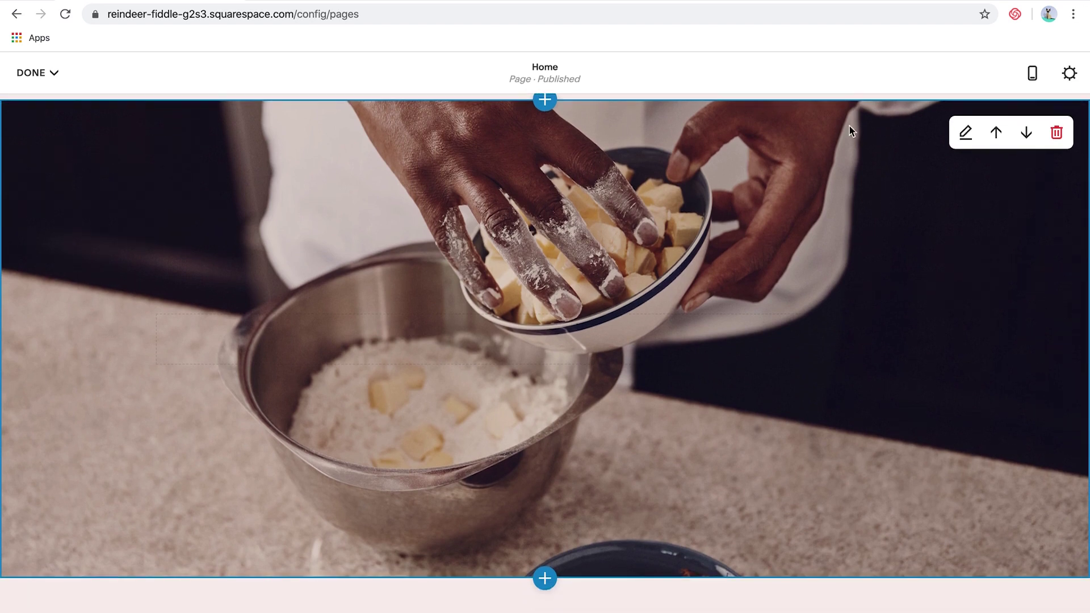
click(967, 139)
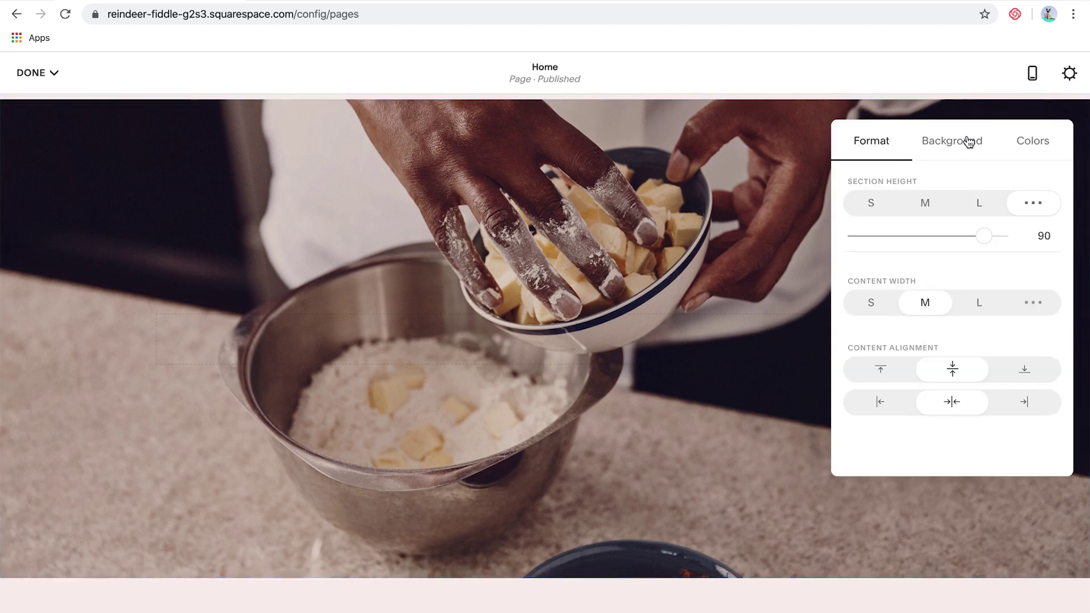
click(964, 143)
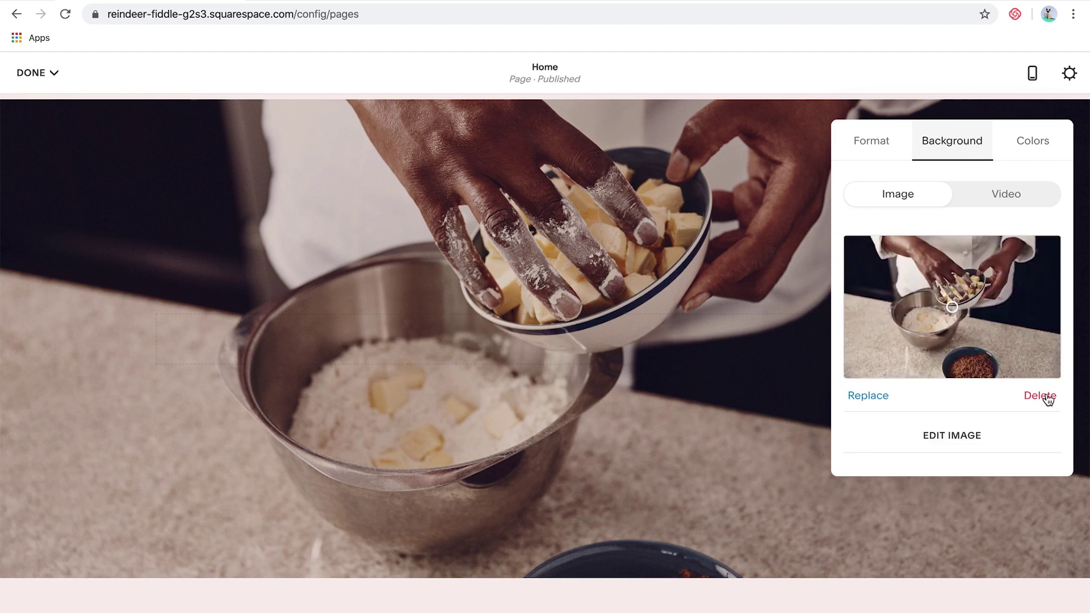
click(1048, 397)
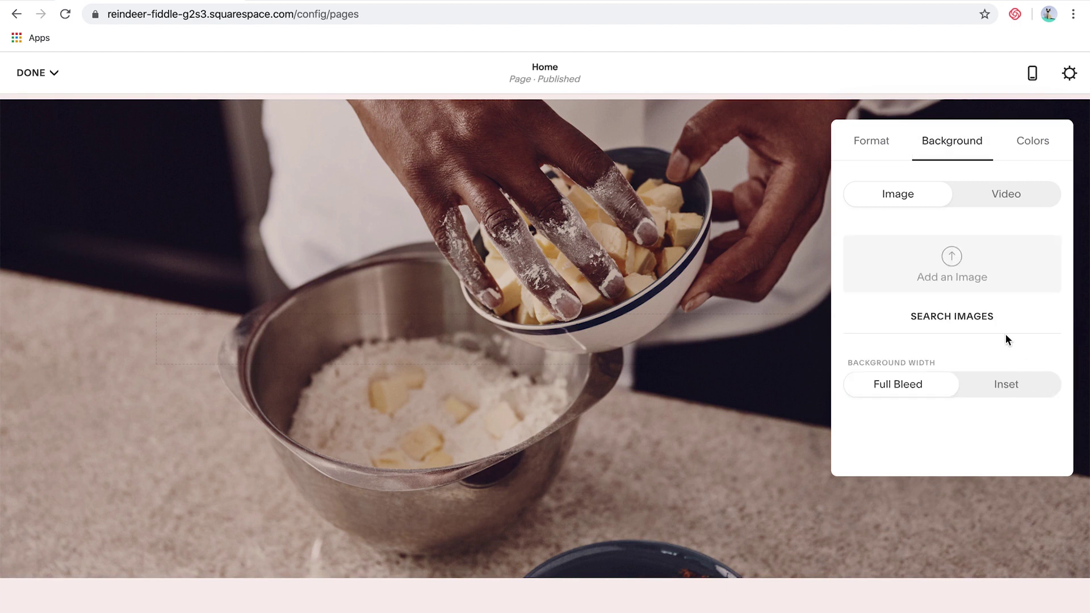
click(941, 318)
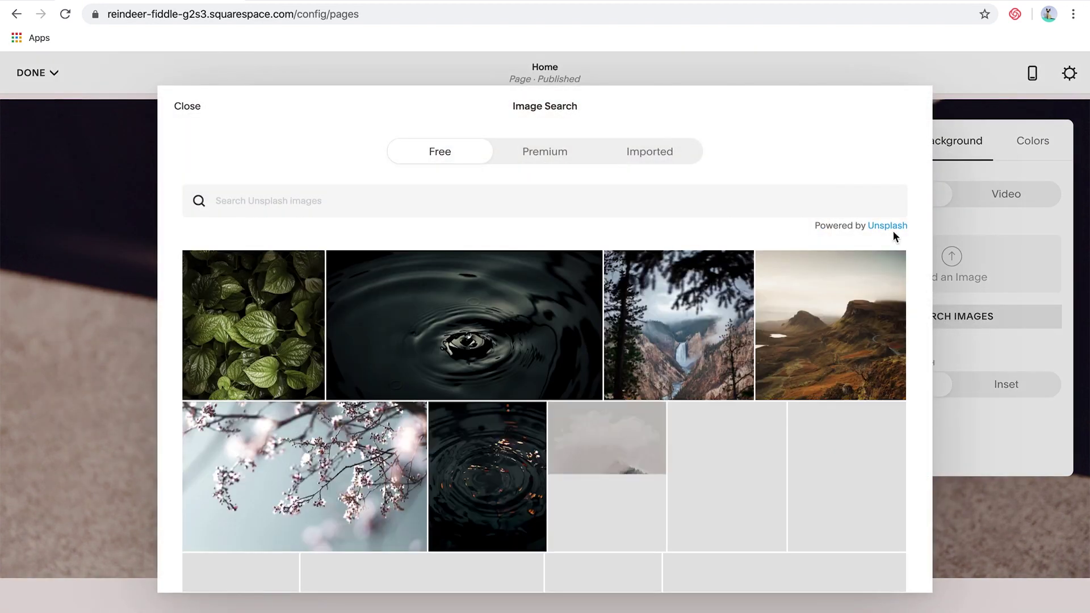
Search the free Unsplash images for 'yoga' and browse the results
mouse_move(870, 375)
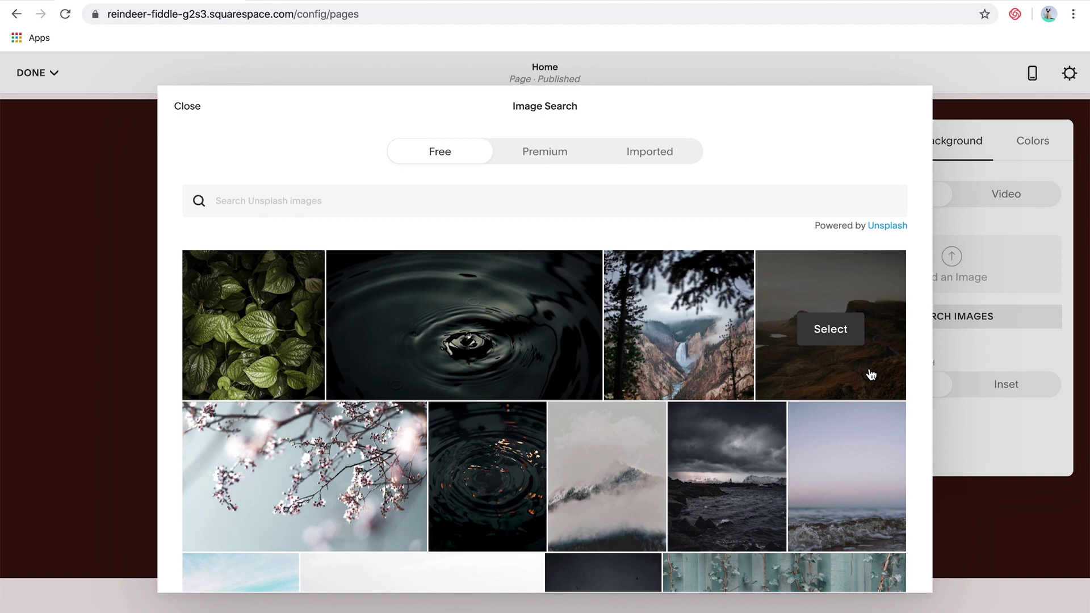
scroll(870, 378, down, 3)
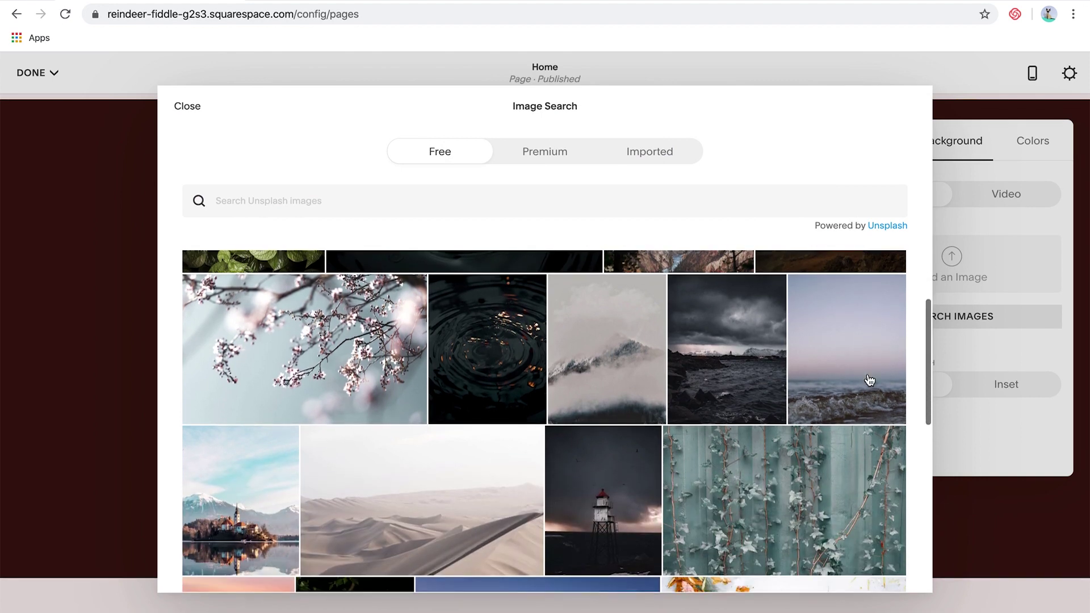
scroll(869, 377, up, 2)
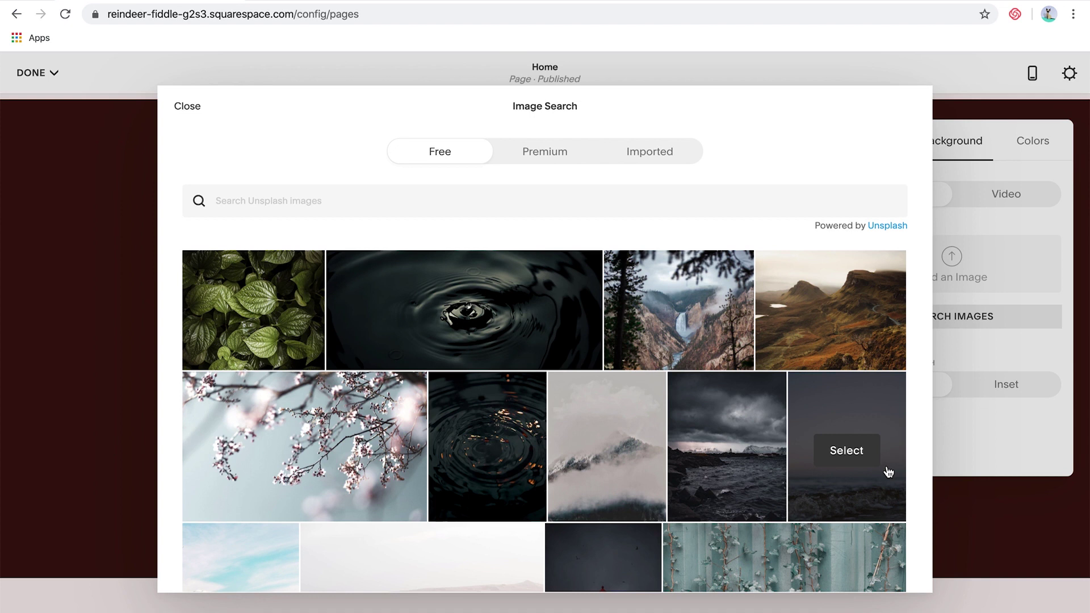
click(271, 197)
text(yoga)
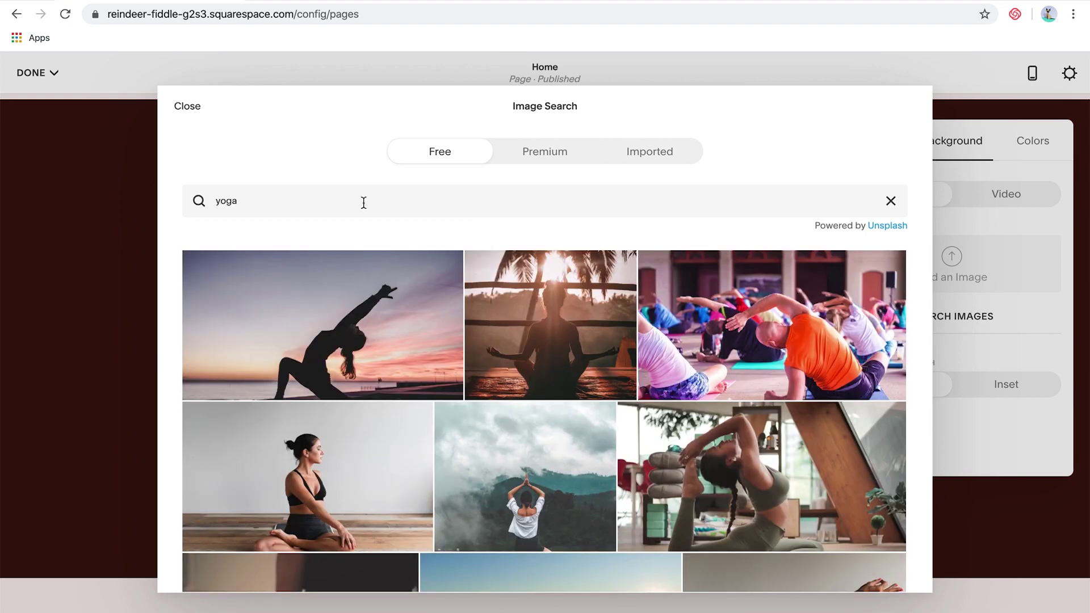
scroll(909, 272, down, 5)
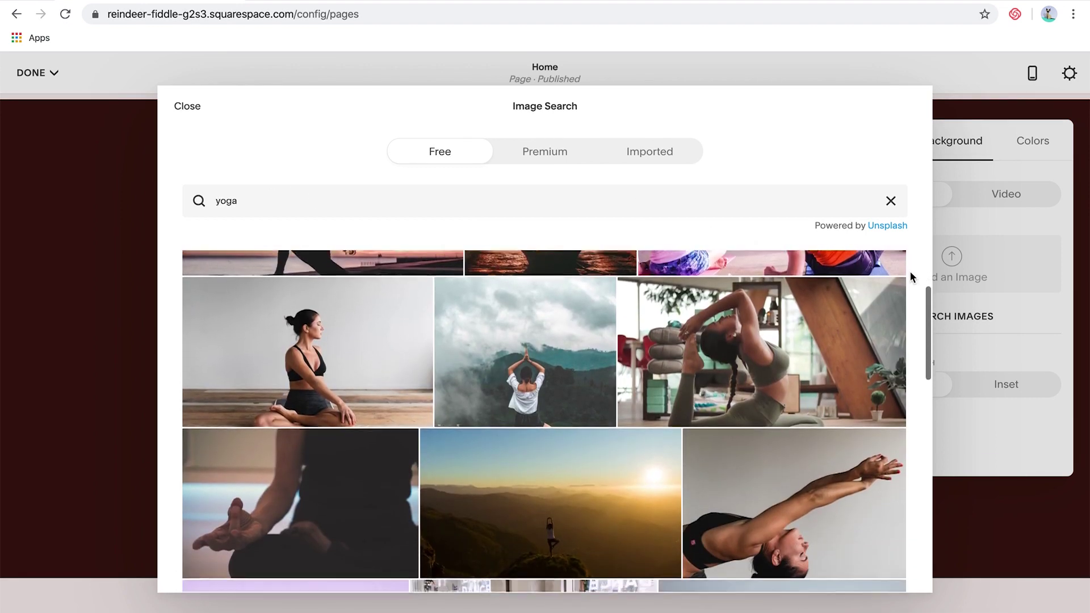
scroll(911, 272, down, 3)
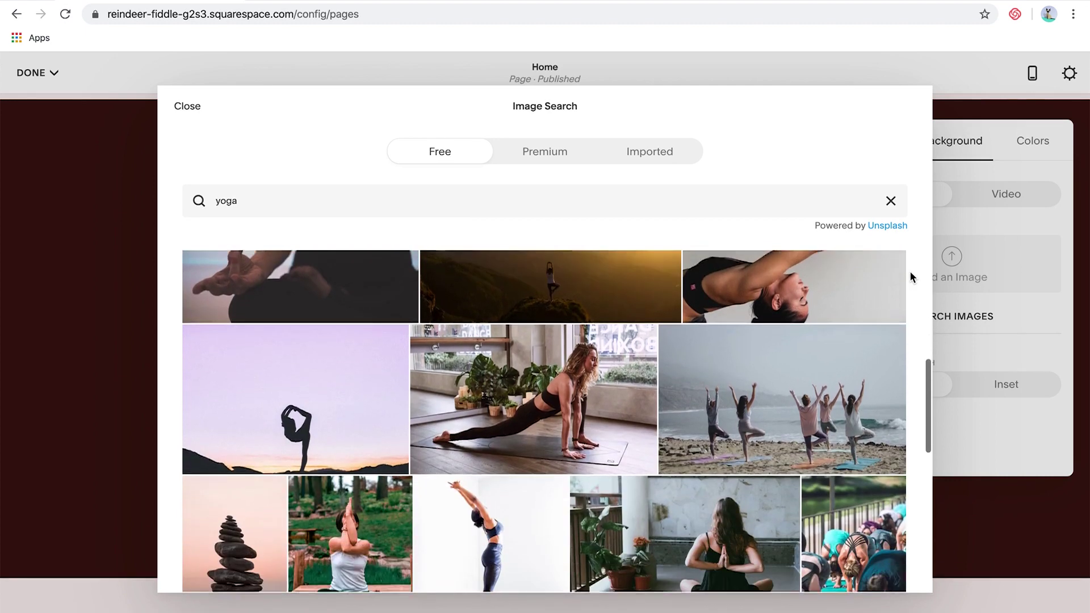
scroll(911, 271, down, 3)
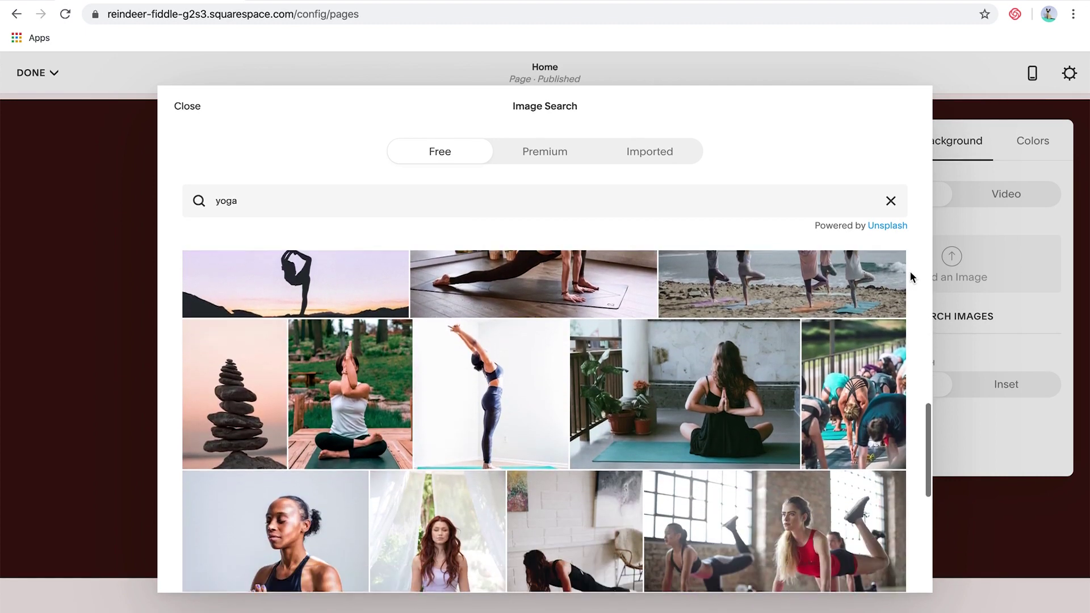
scroll(911, 271, down, 1)
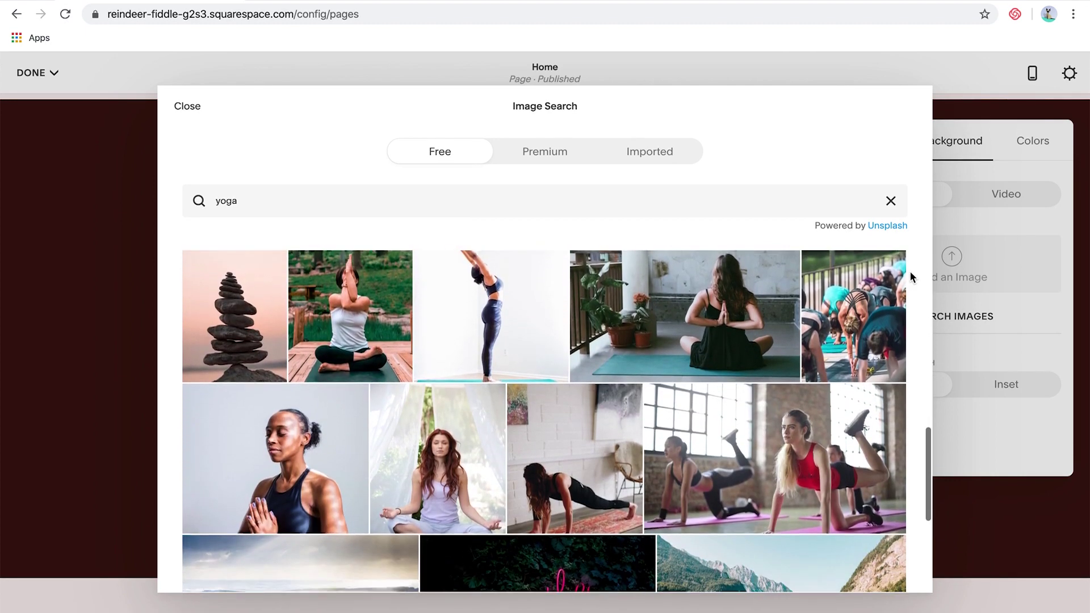
scroll(911, 272, up, 1)
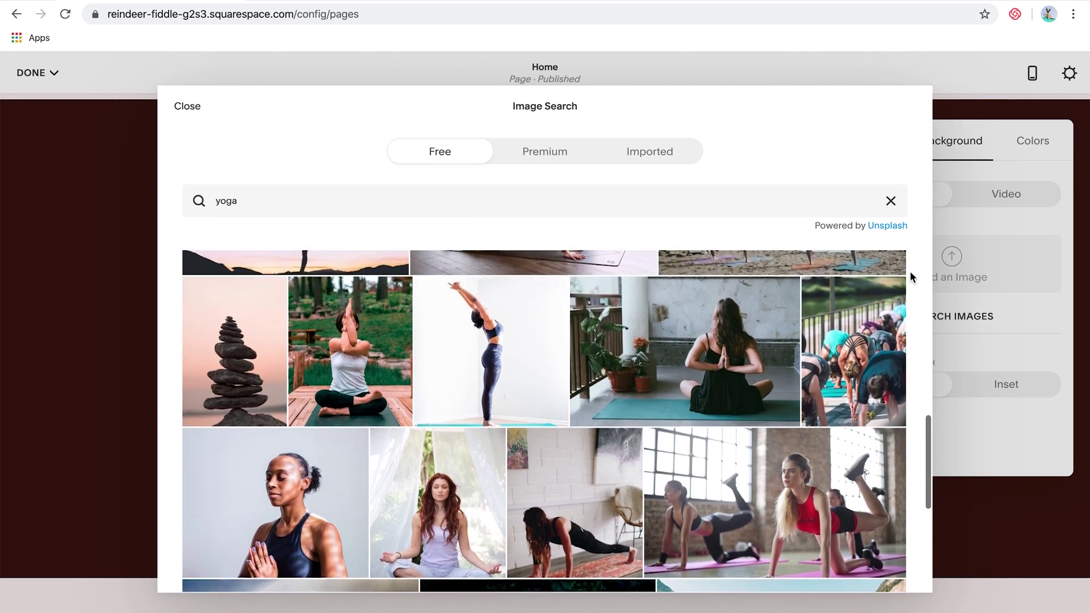
Add the seated yoga photo as the section background and close its settings
mouse_move(718, 333)
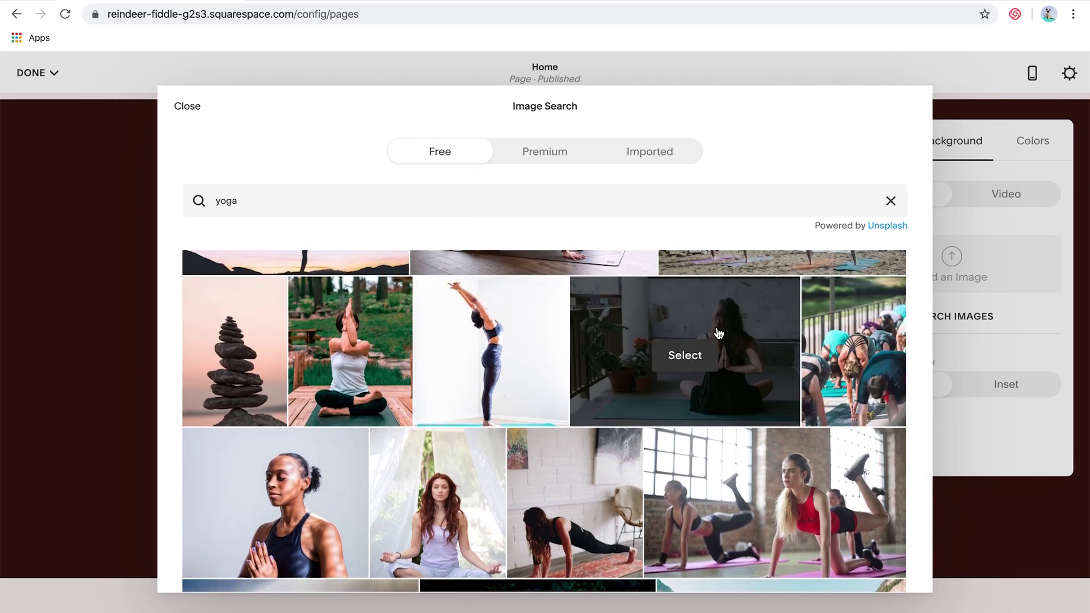
click(687, 358)
click(688, 361)
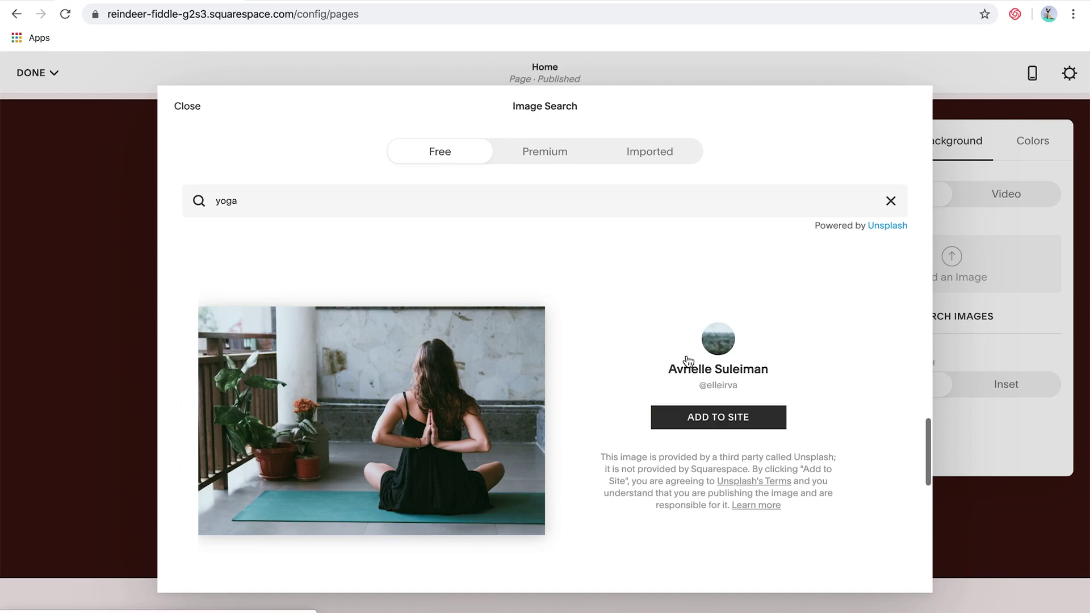
click(725, 425)
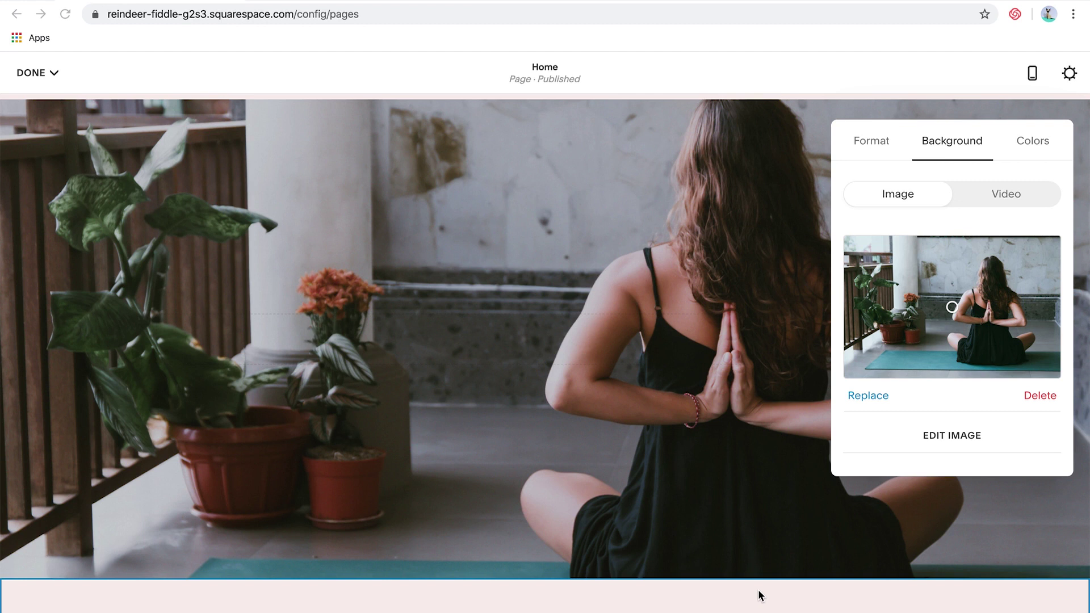
click(763, 501)
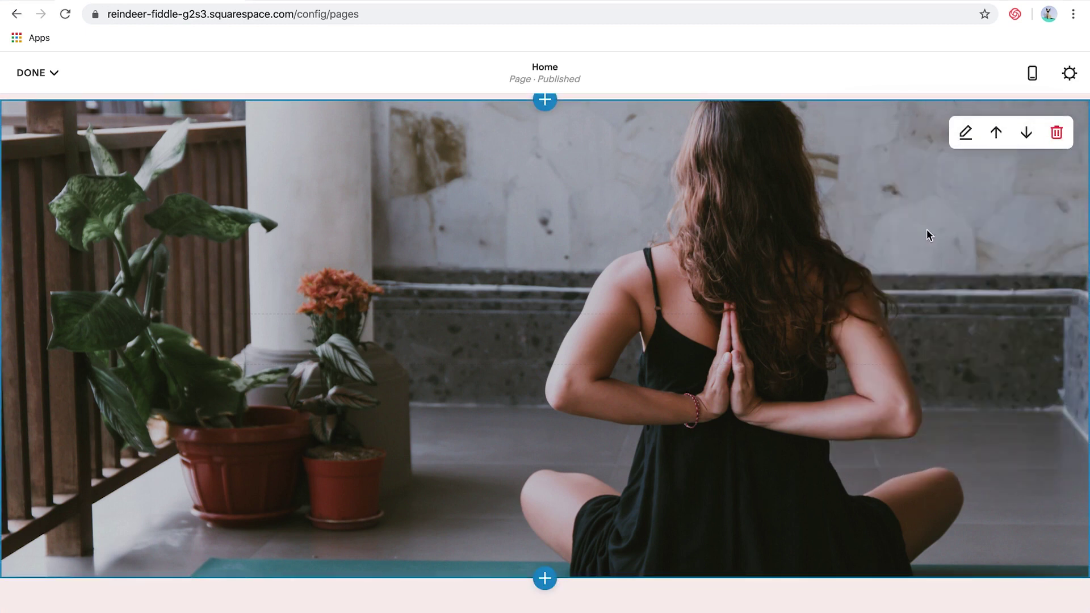
scroll(1032, 298, down, 10)
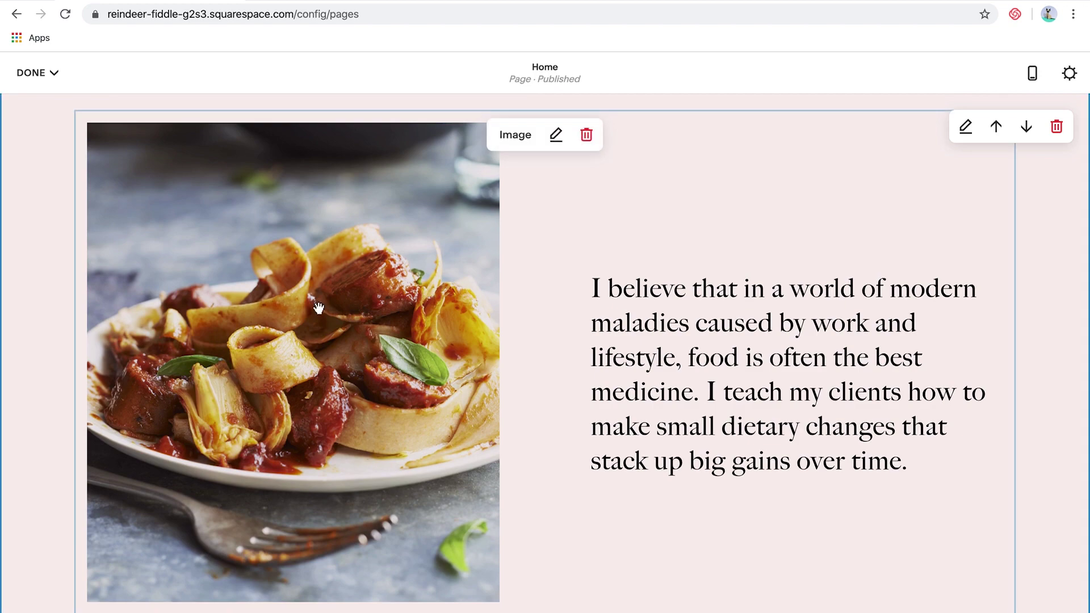
scroll(835, 327, down, 6)
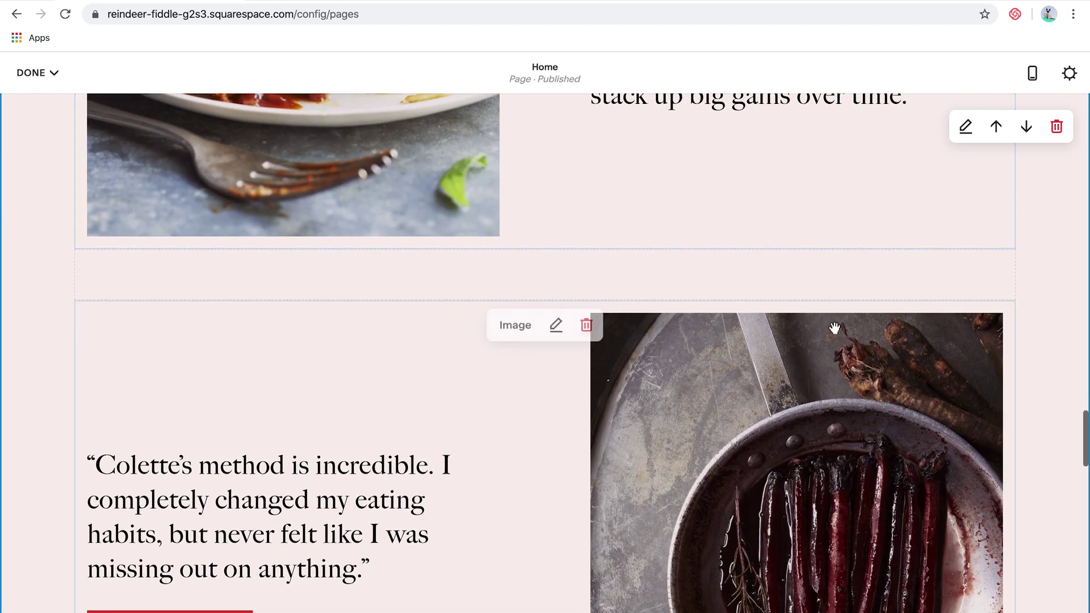
Save the Home page edits with DONE > Save and exit the page editor
scroll(834, 341, down, 5)
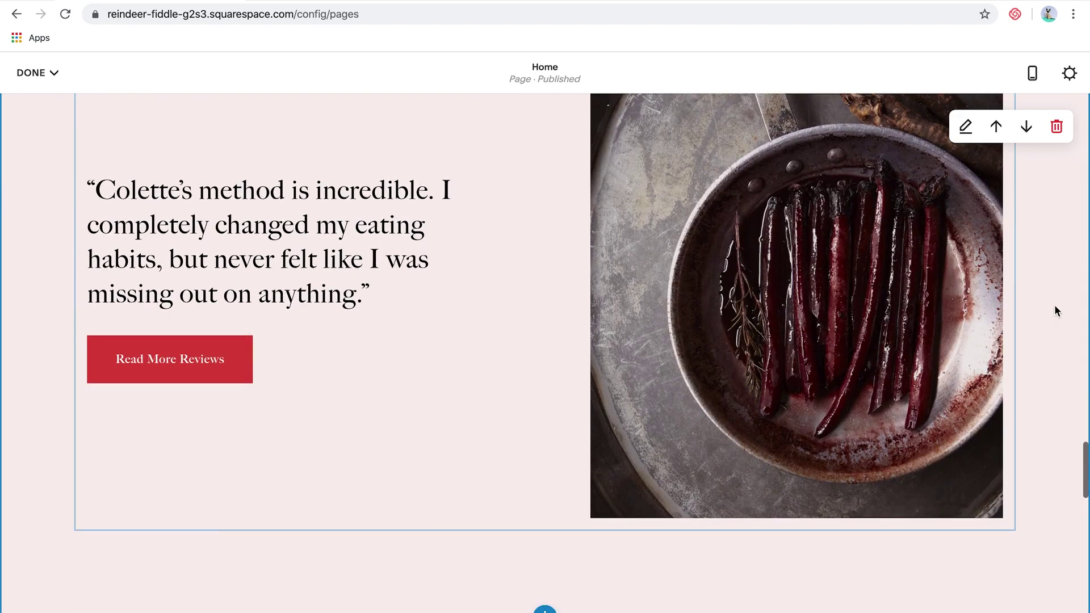
scroll(1055, 305, down, 4)
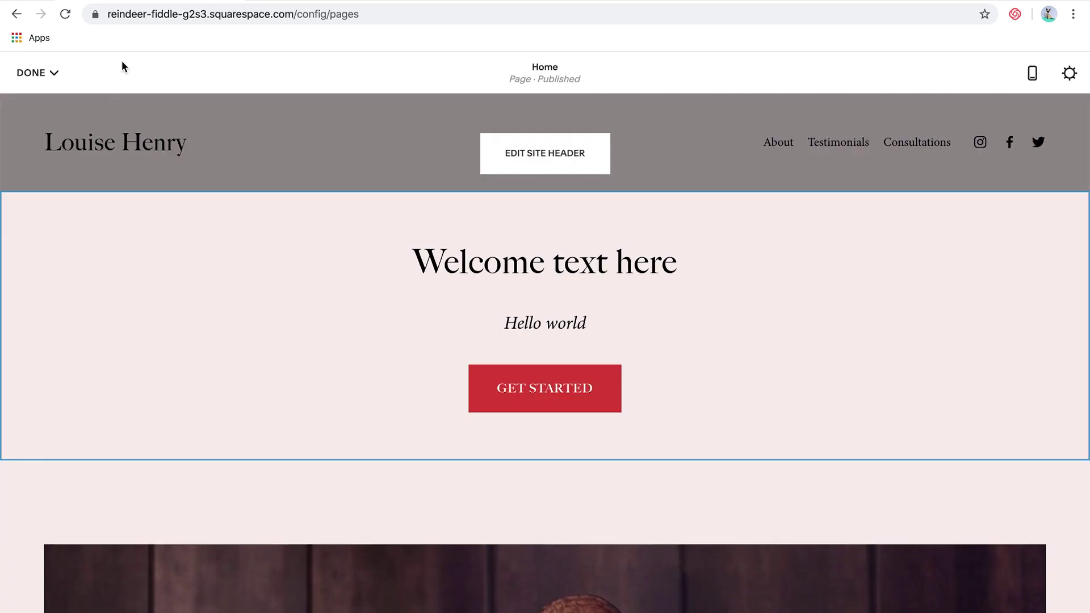
click(53, 72)
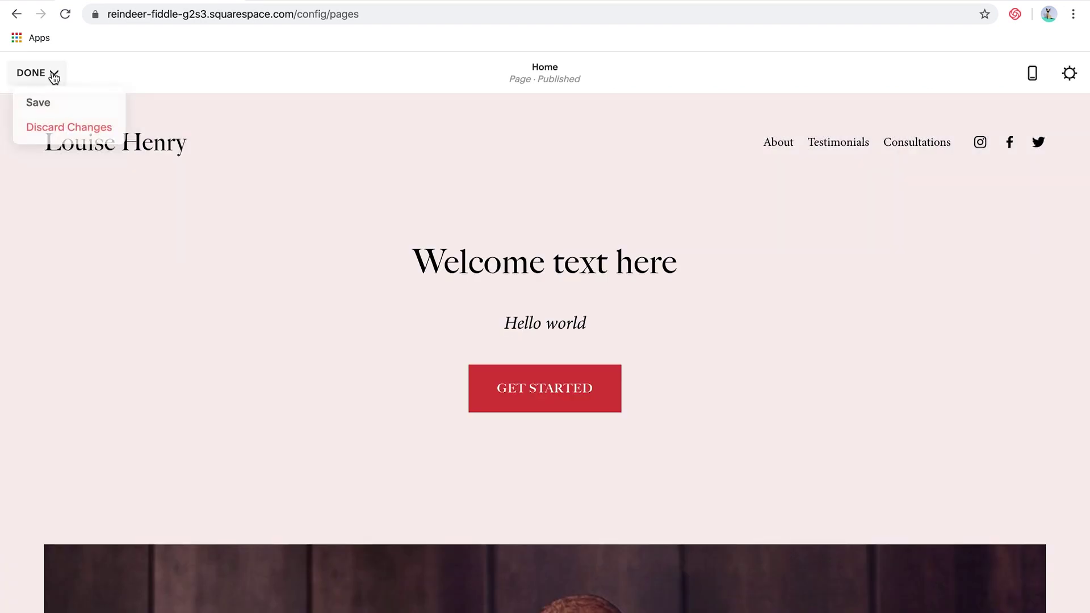
click(55, 103)
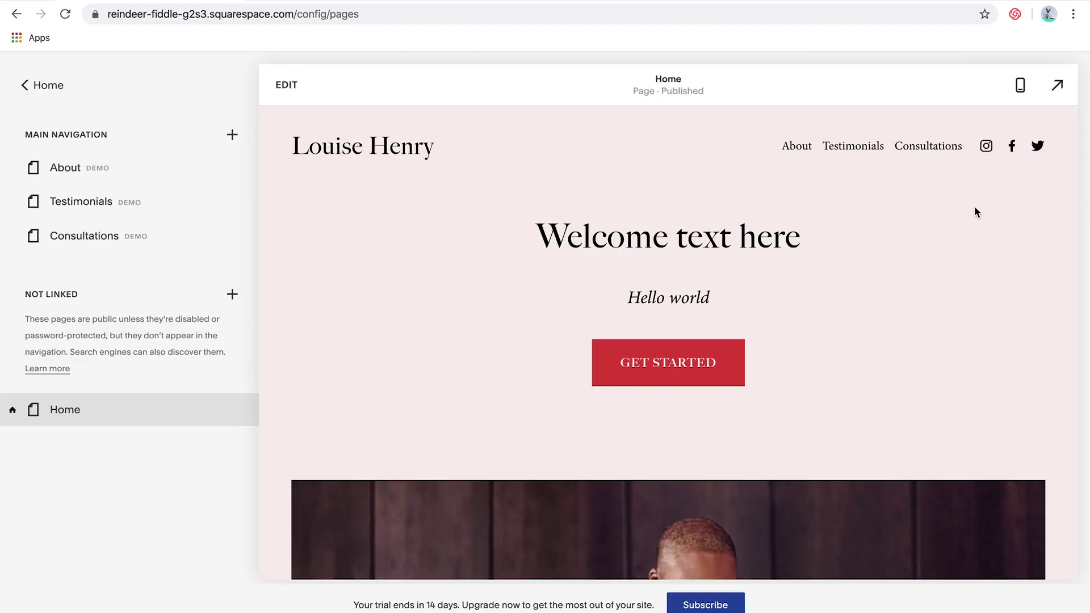
click(1021, 86)
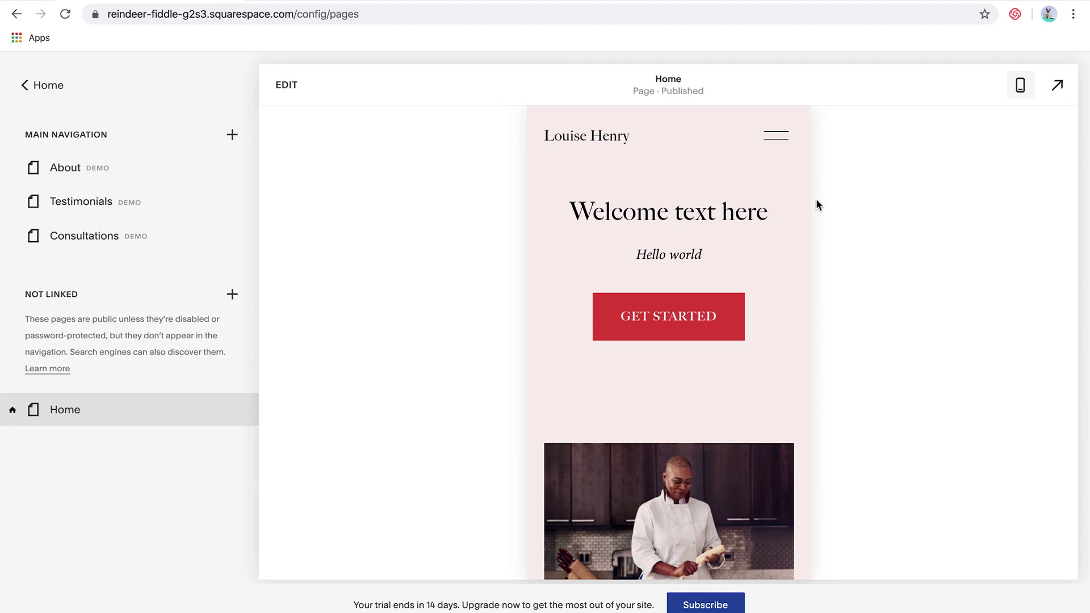
scroll(790, 201, down, 7)
scroll(791, 201, down, 8)
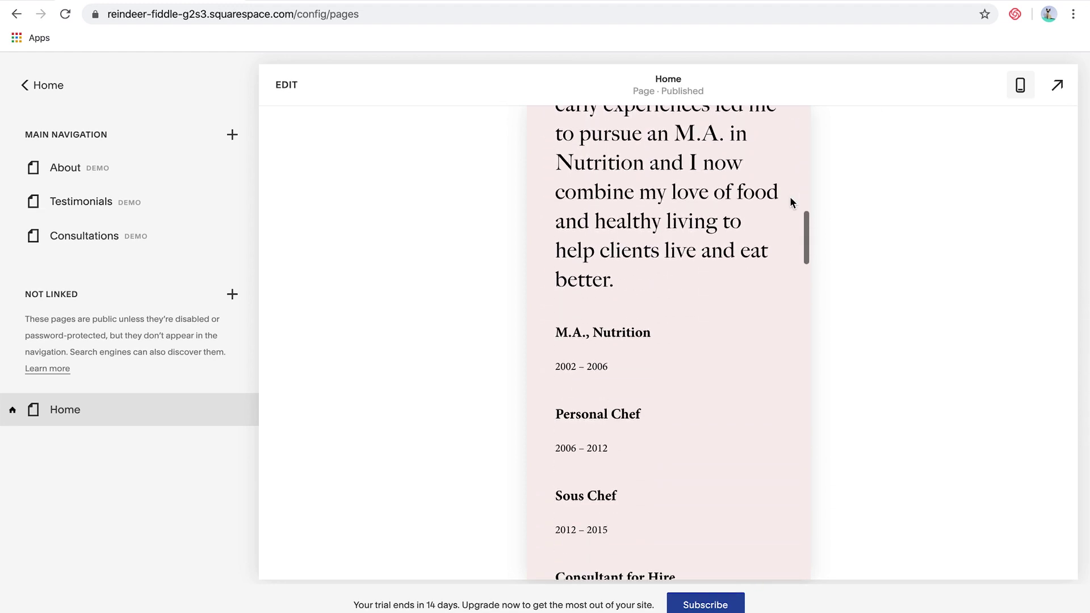
scroll(792, 201, down, 8)
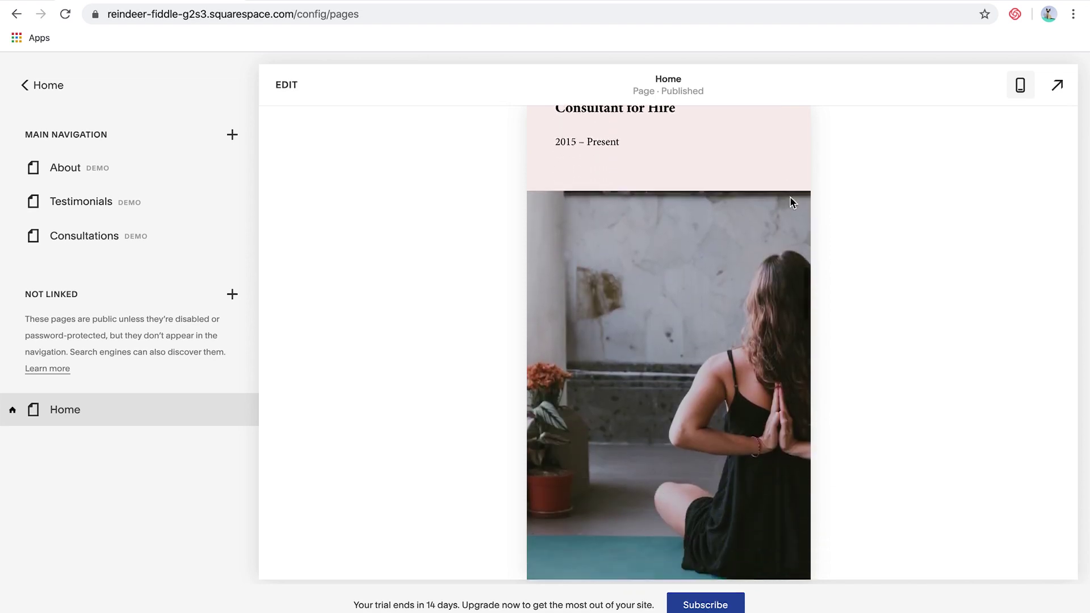
scroll(793, 201, down, 8)
scroll(791, 202, down, 8)
scroll(791, 202, up, 20)
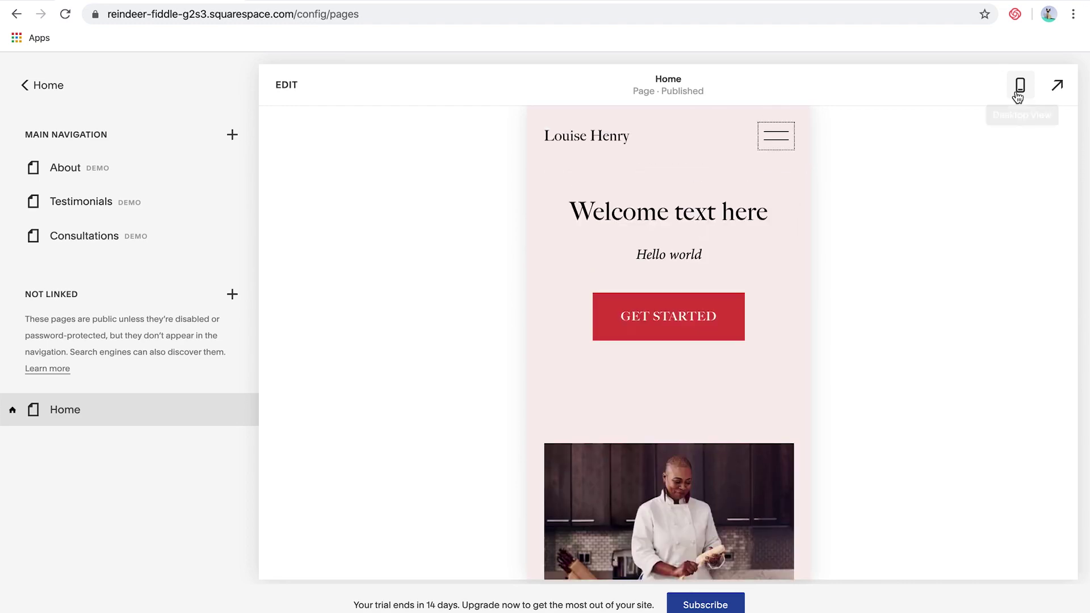
click(1019, 95)
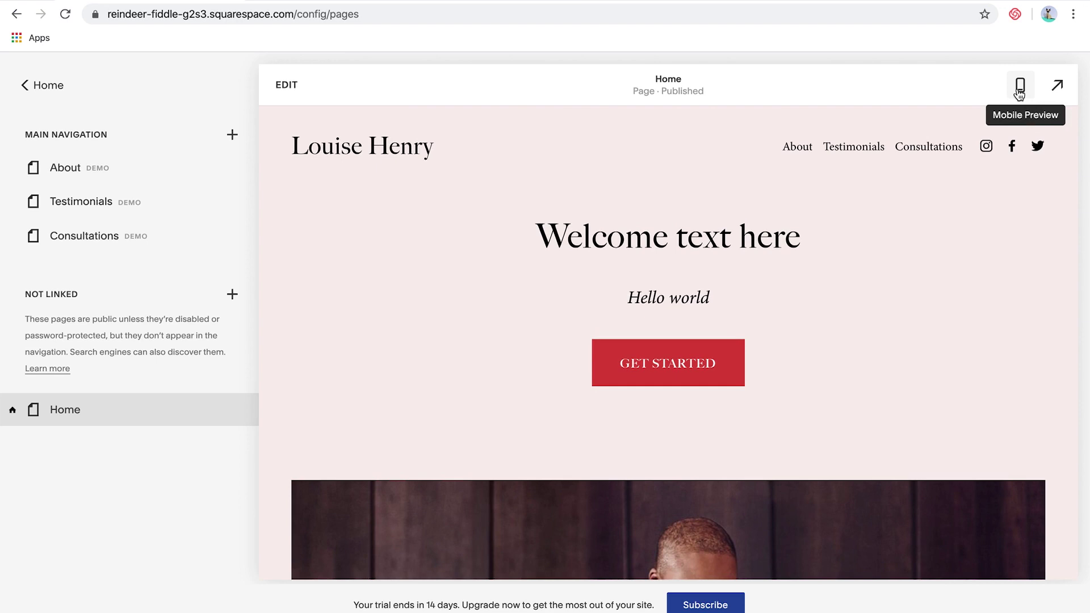
Go from the Home menu to Design > Fonts, showing the Serif choices with Caslon applied
click(51, 93)
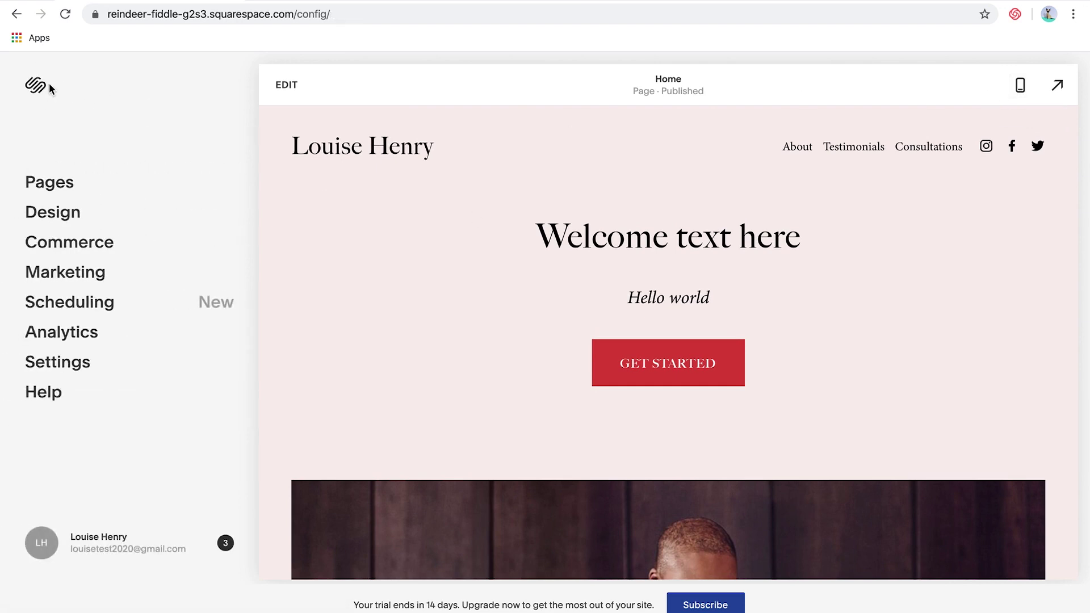
click(64, 221)
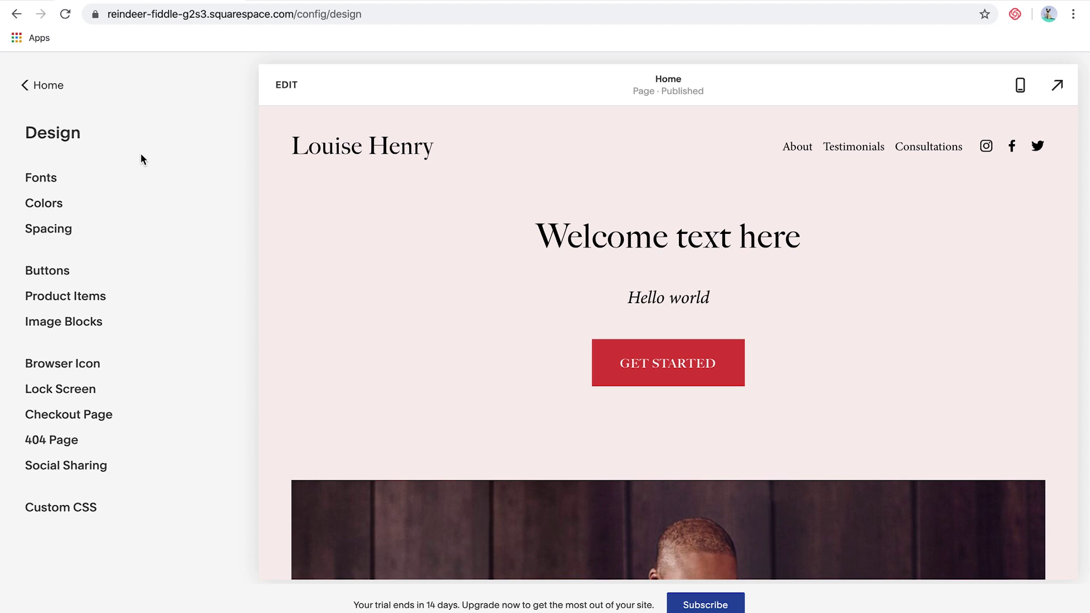
click(50, 182)
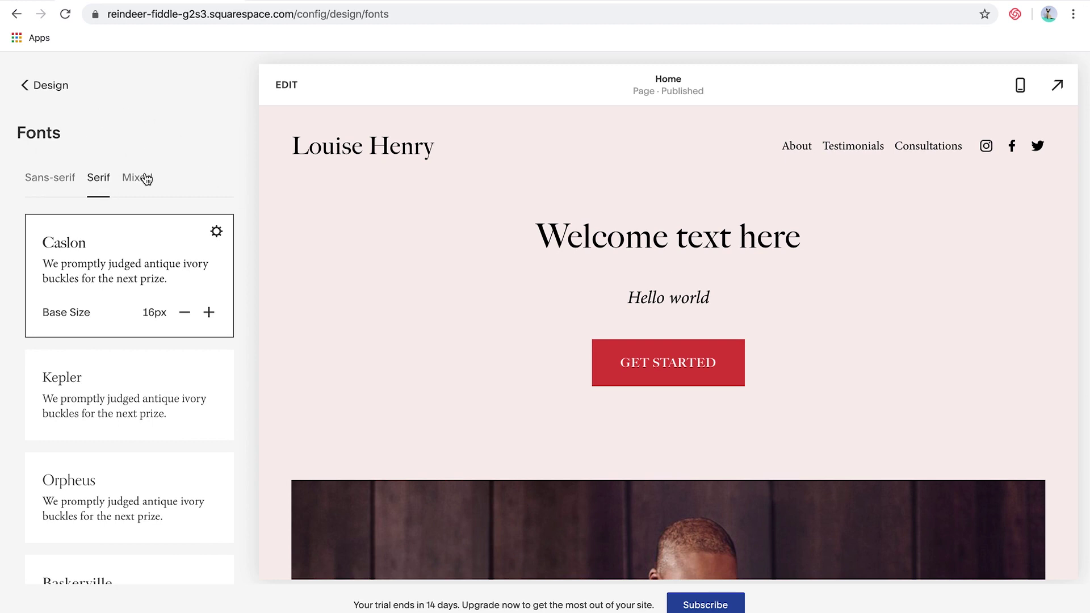
Apply the Kepler serif font, preview it down the page, check Sans-serif options, then return to Design
scroll(228, 290, down, 3)
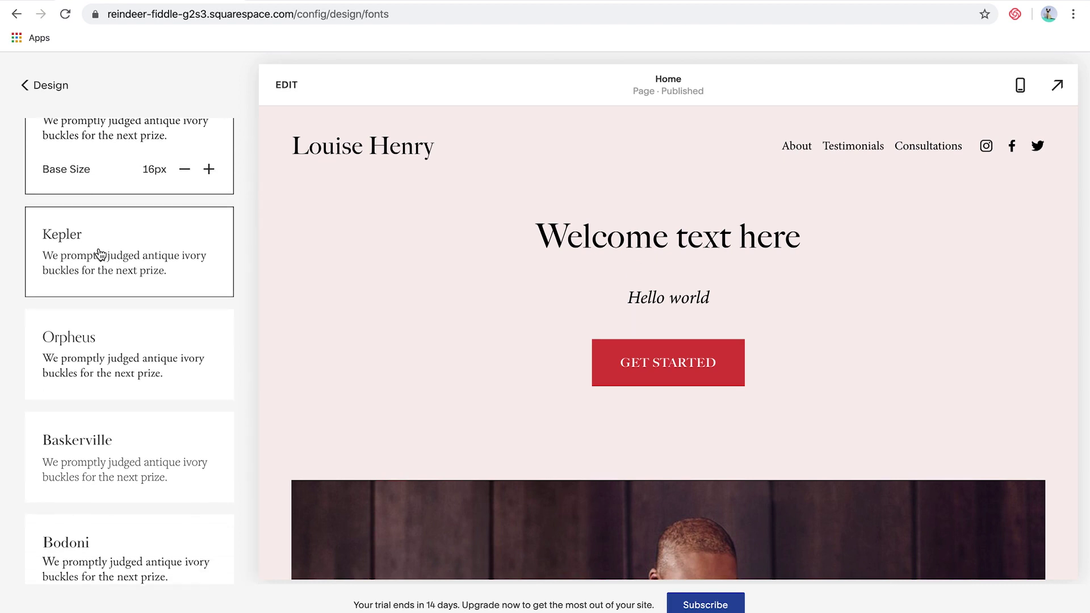
click(94, 237)
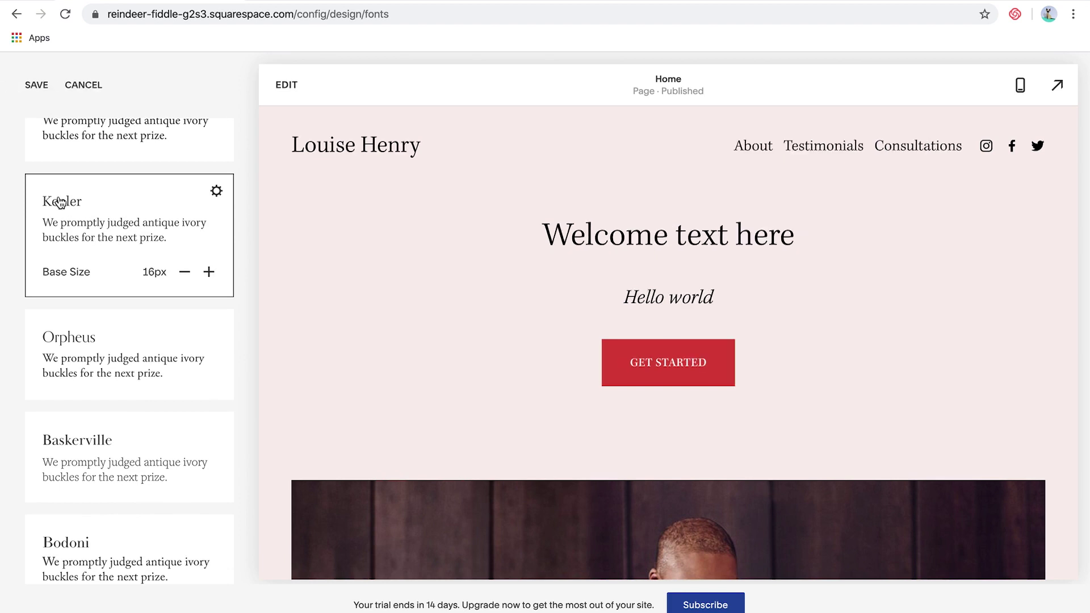
scroll(1055, 181, down, 1)
scroll(1057, 180, down, 15)
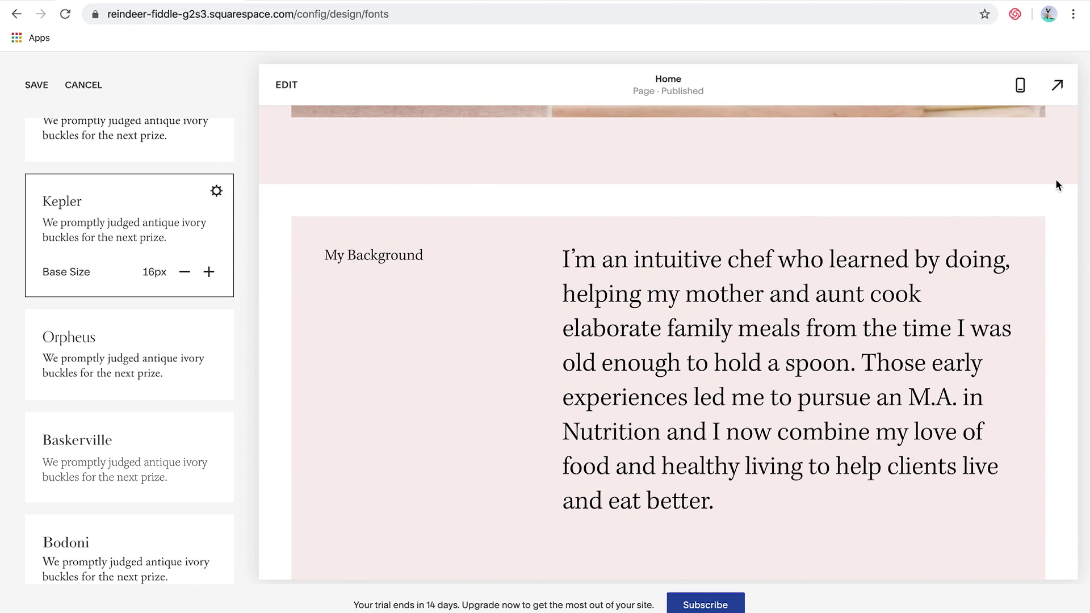
scroll(1057, 185, down, 9)
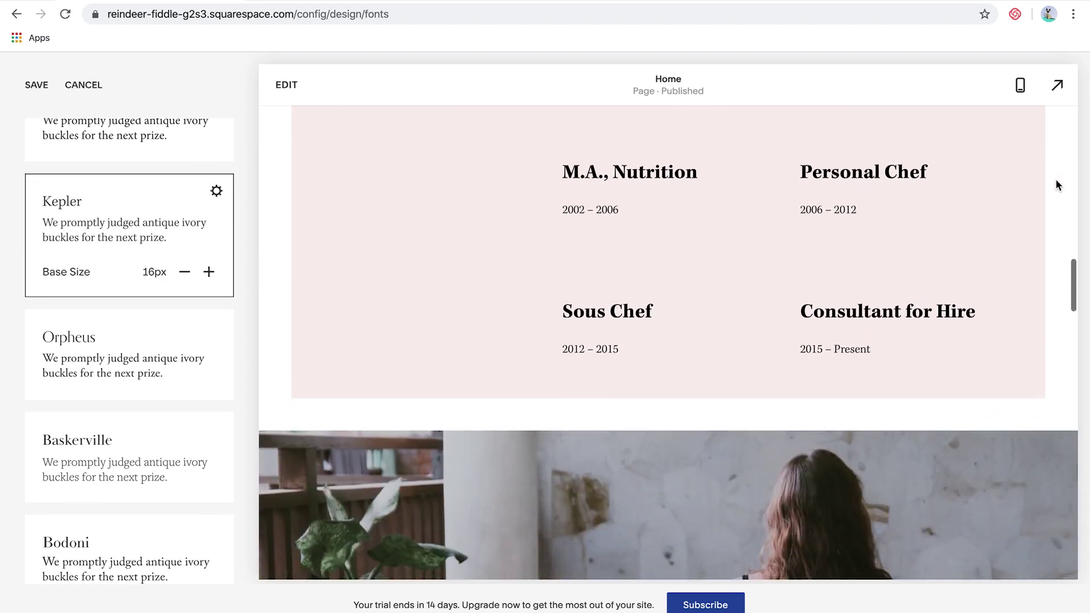
scroll(1056, 182, down, 10)
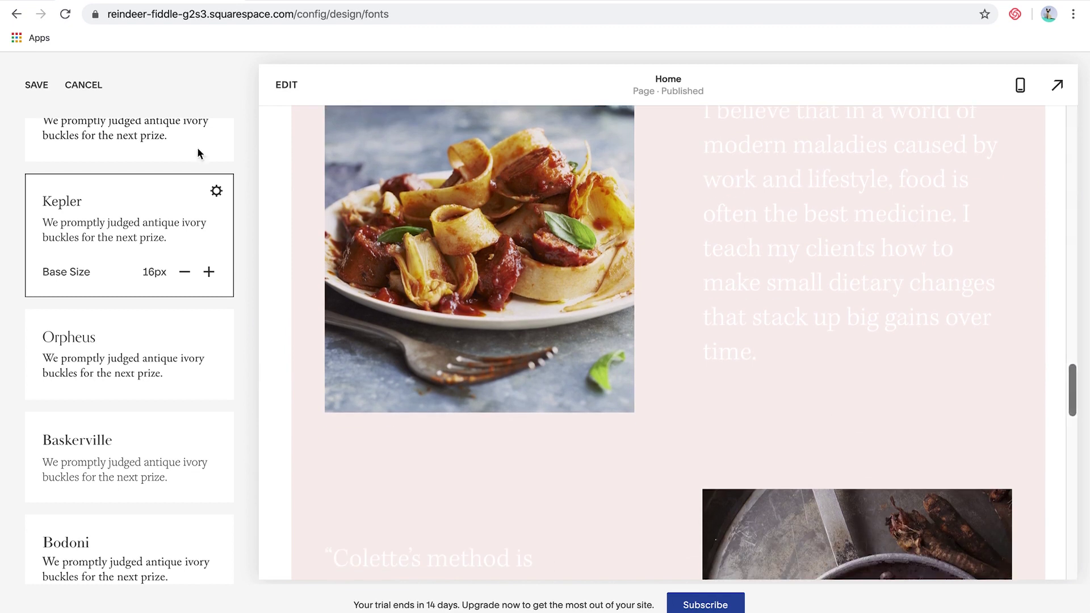
scroll(178, 248, up, 3)
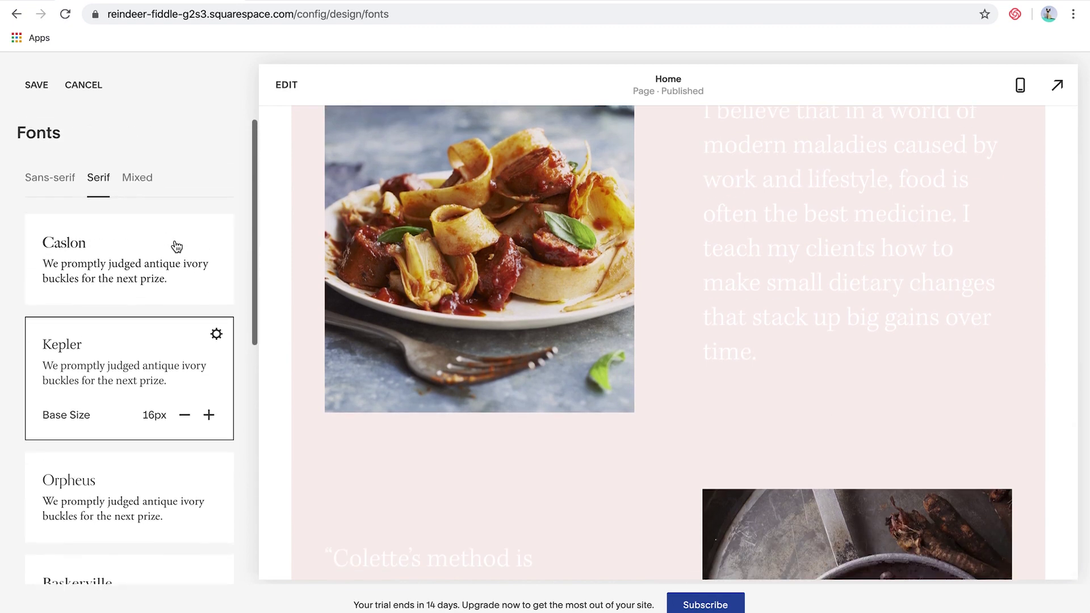
click(43, 181)
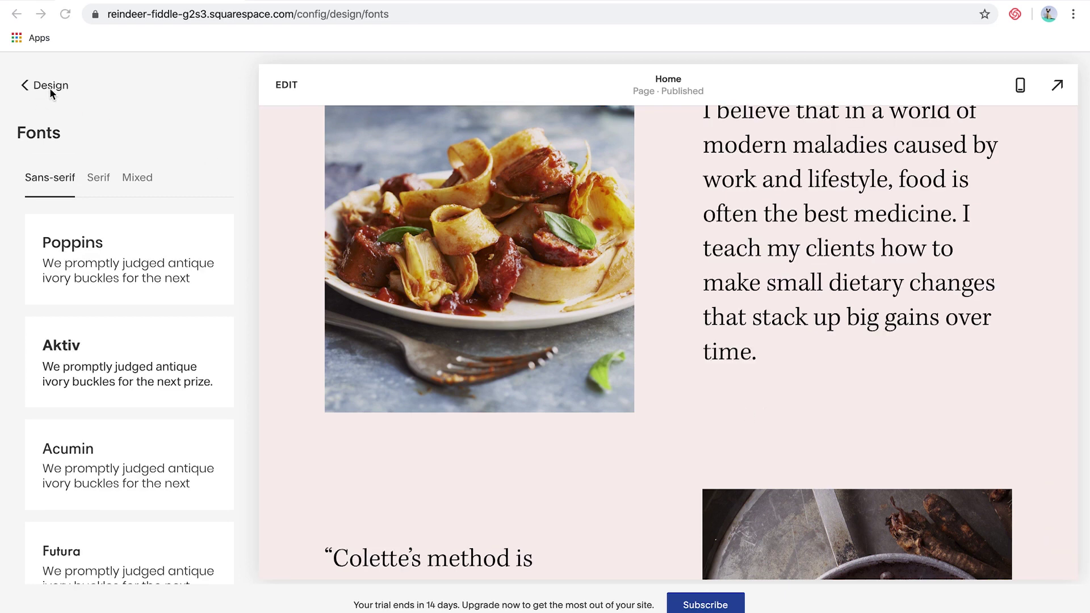
click(25, 85)
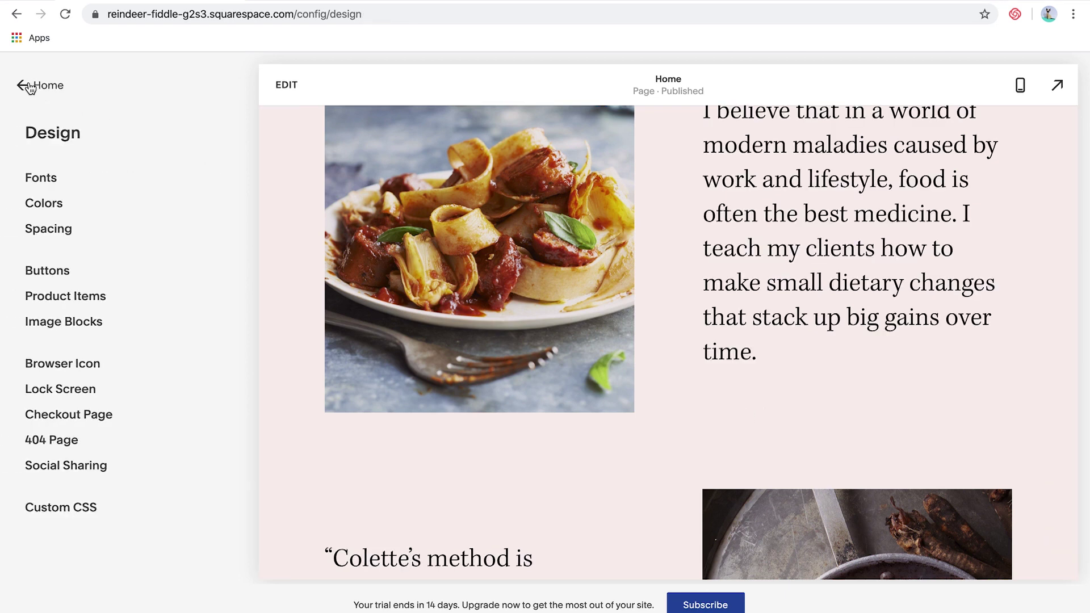
click(44, 204)
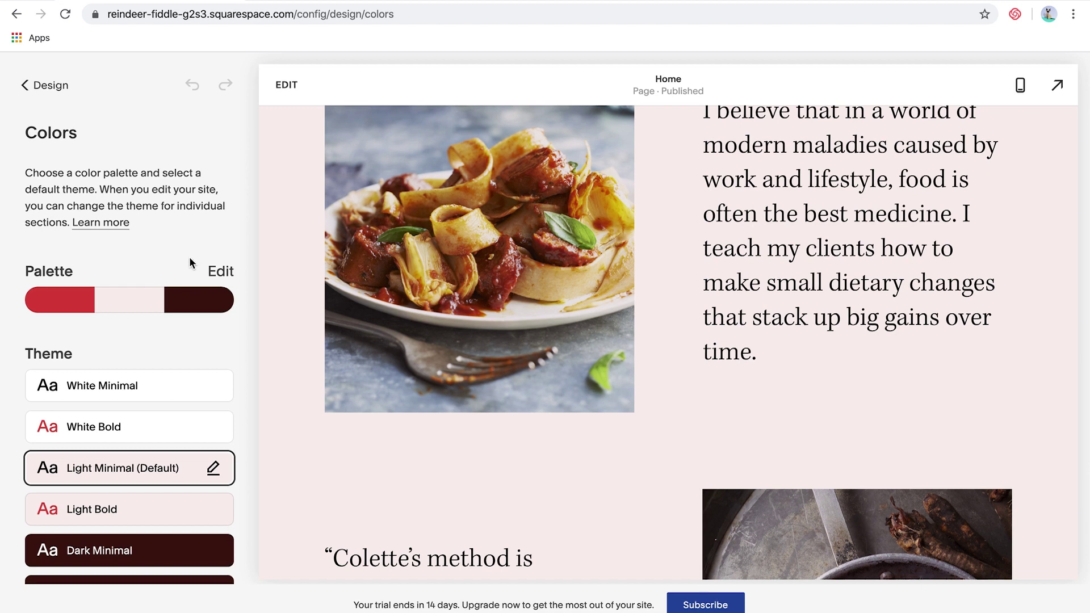
click(221, 271)
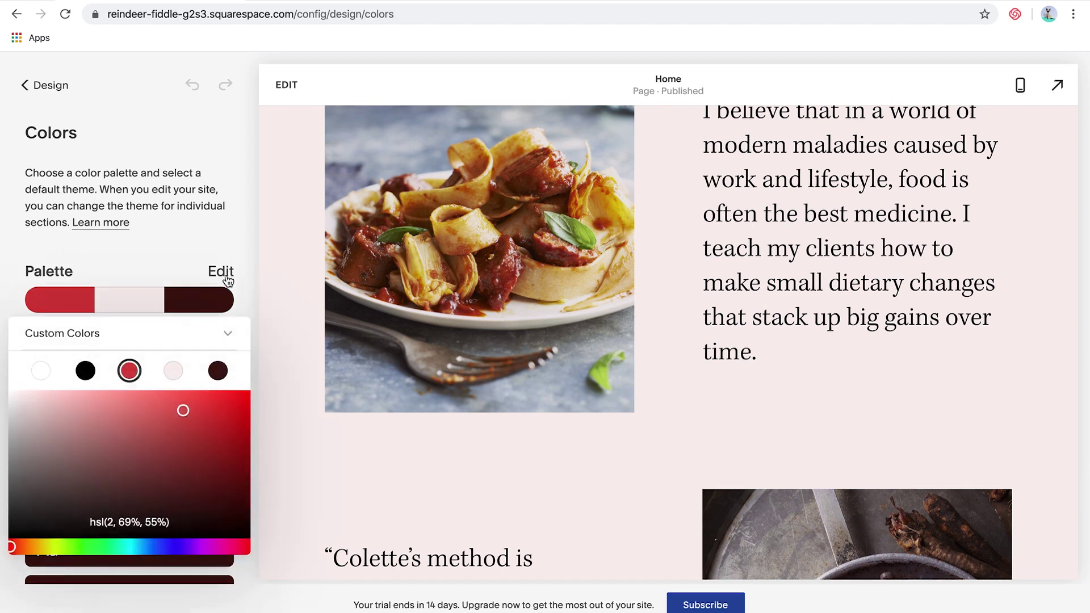
click(228, 336)
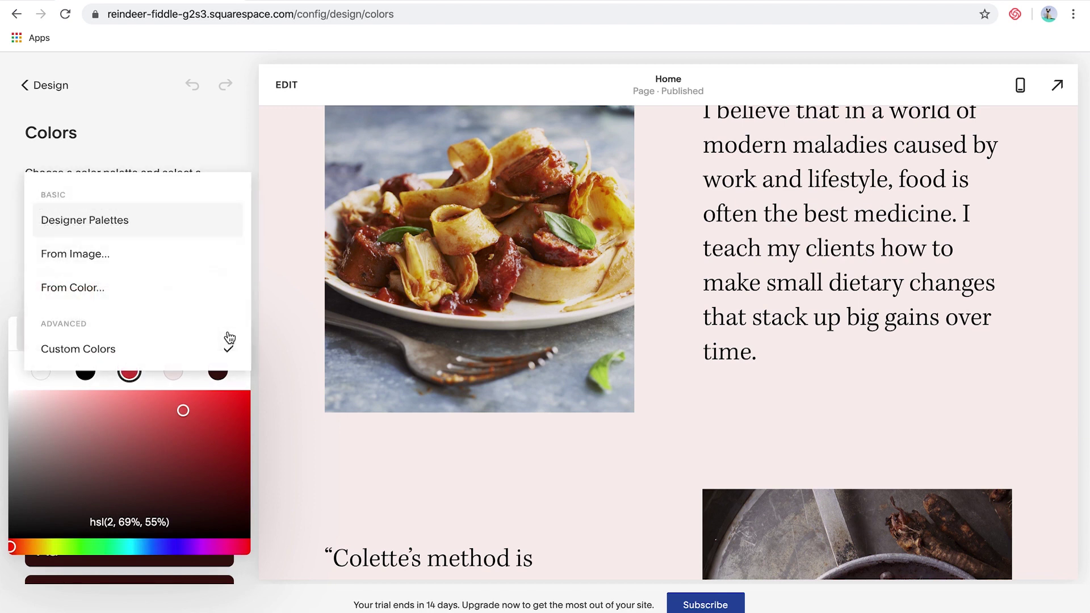
click(127, 223)
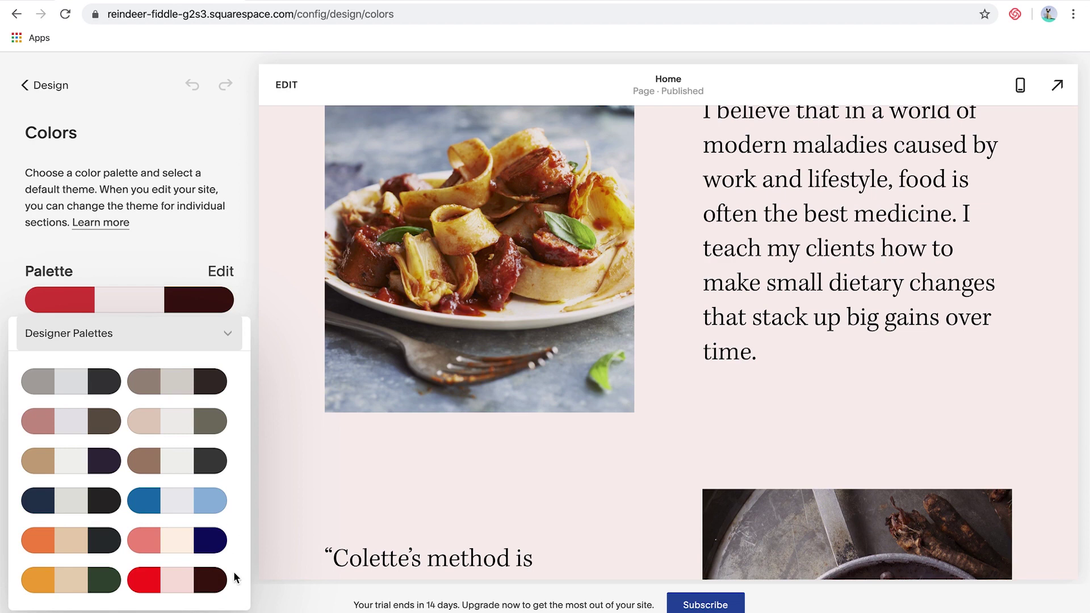
click(175, 544)
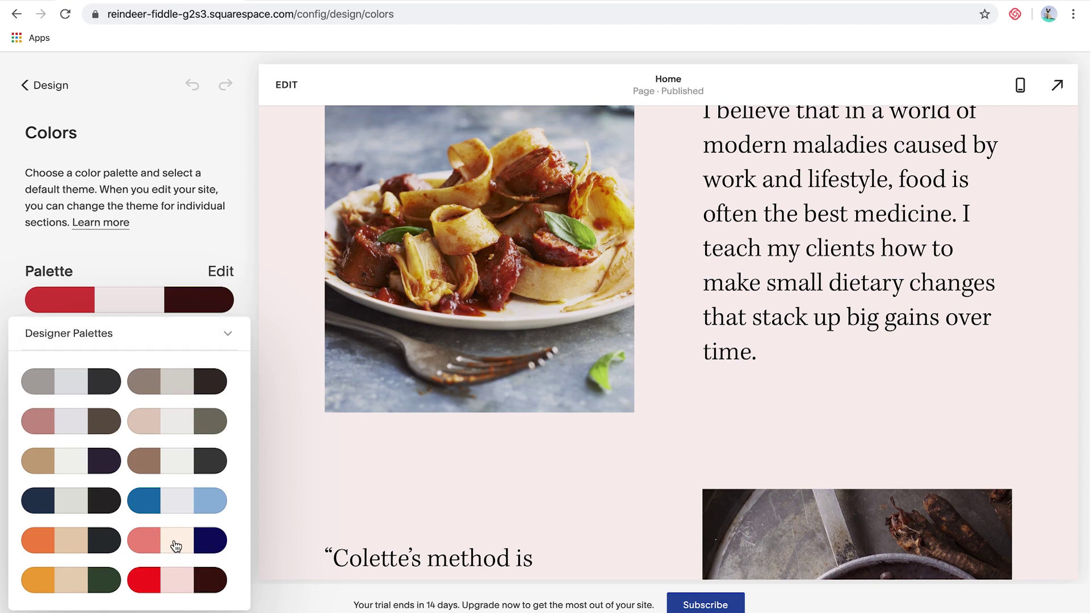
scroll(1048, 397, down, 10)
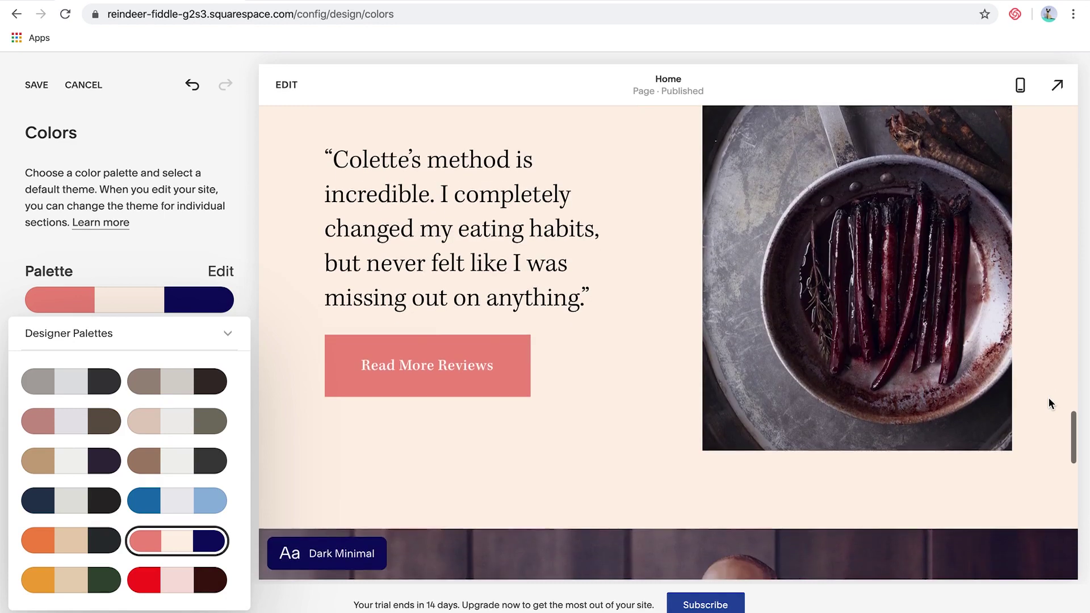
scroll(1049, 398, down, 10)
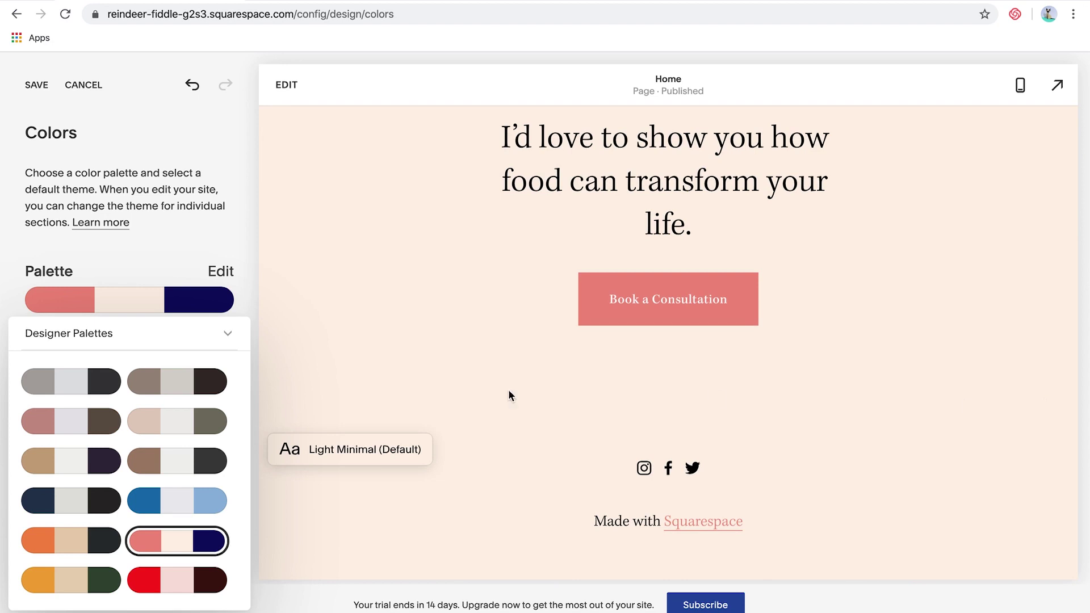
click(227, 336)
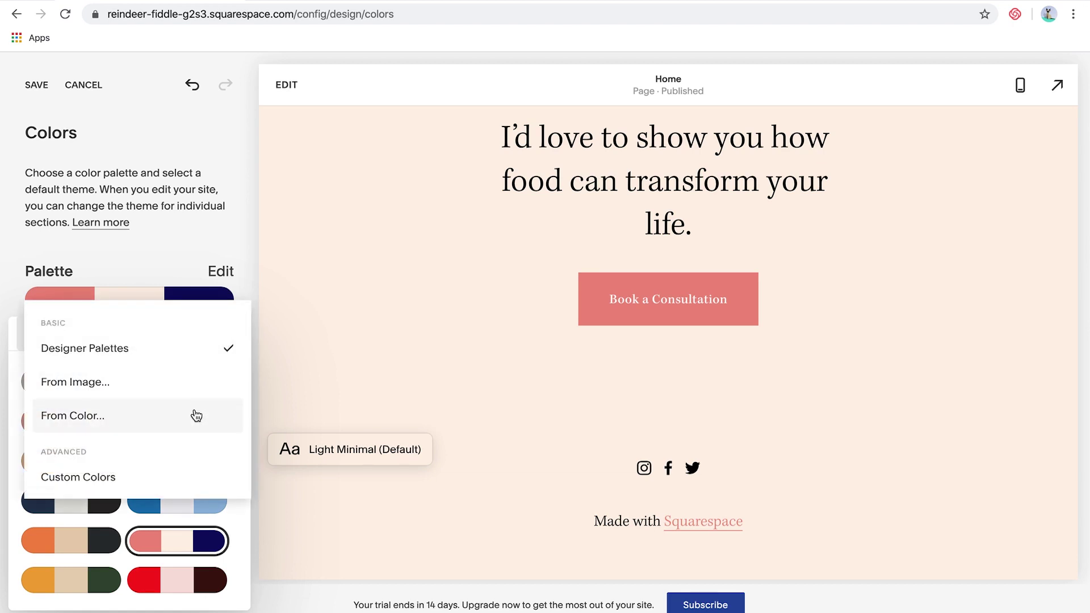
click(113, 477)
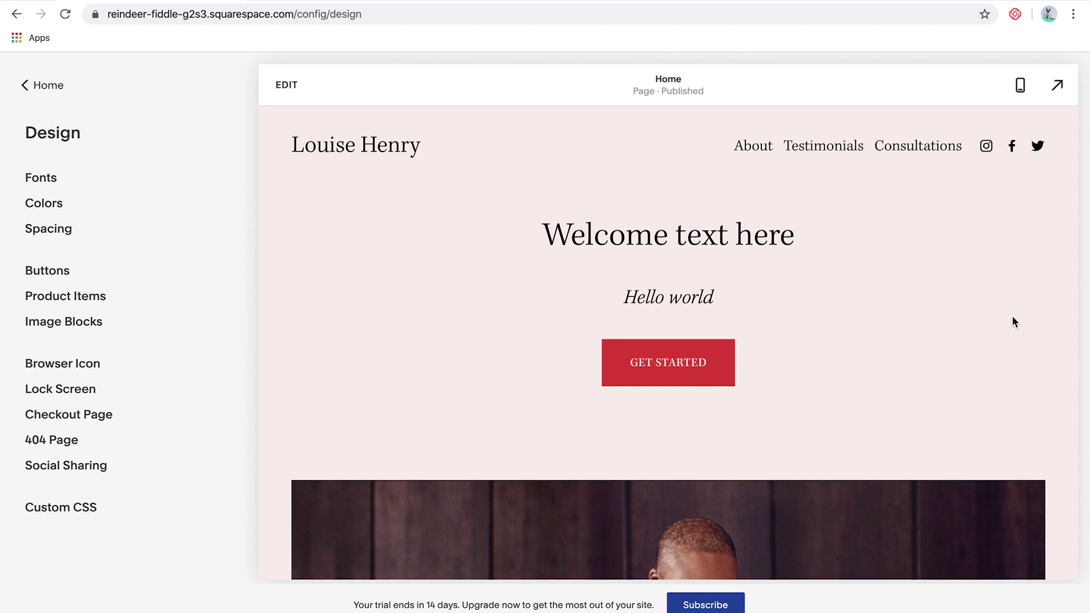
click(698, 606)
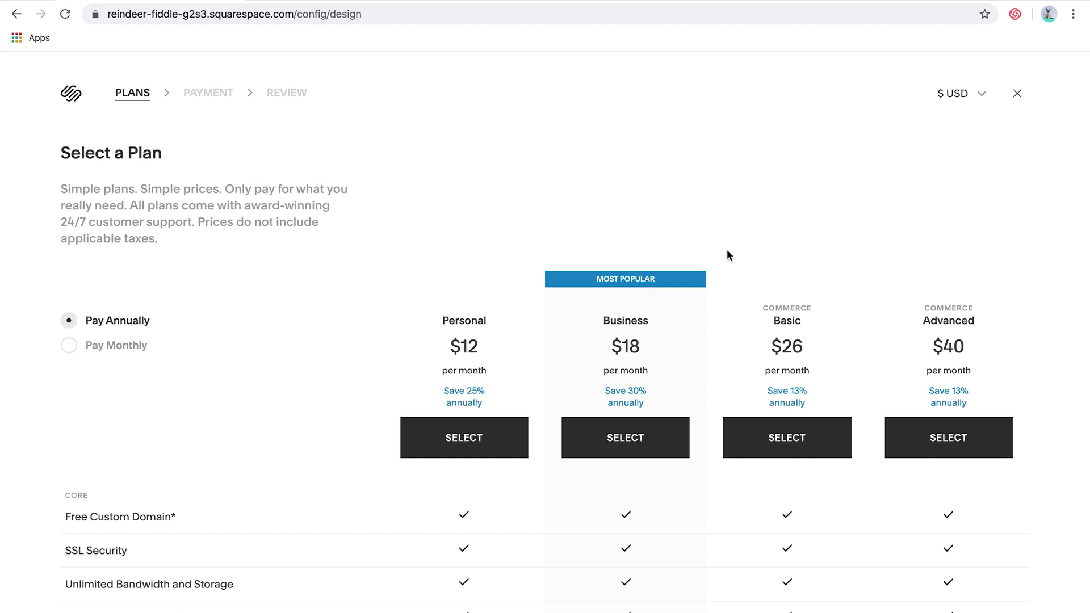
scroll(718, 257, down, 1)
mouse_move(174, 473)
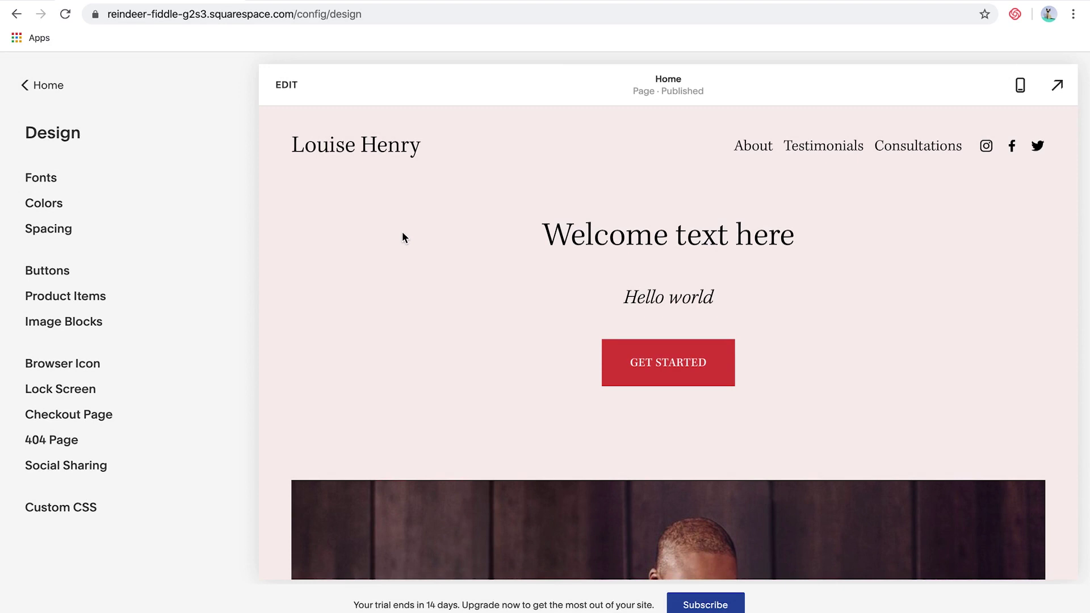
Go from the main site menu to Settings > Domains
click(35, 86)
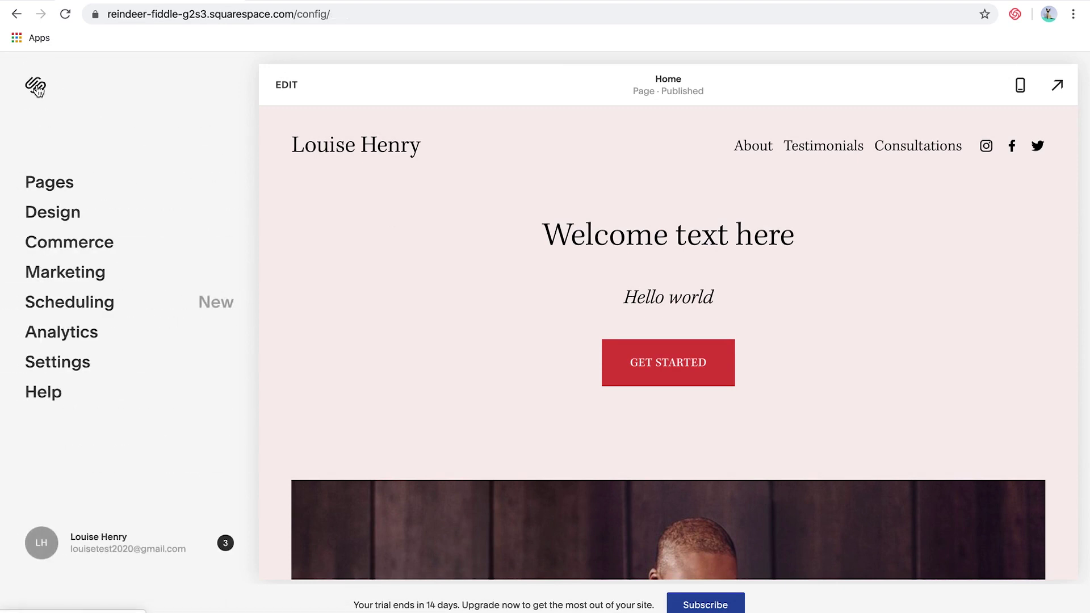
click(69, 363)
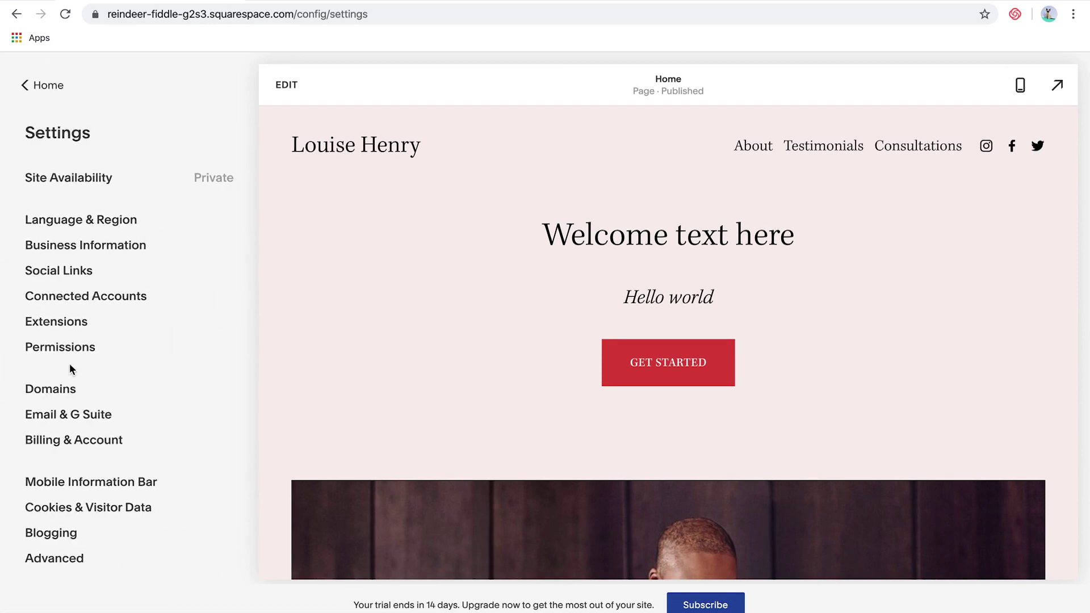
click(70, 399)
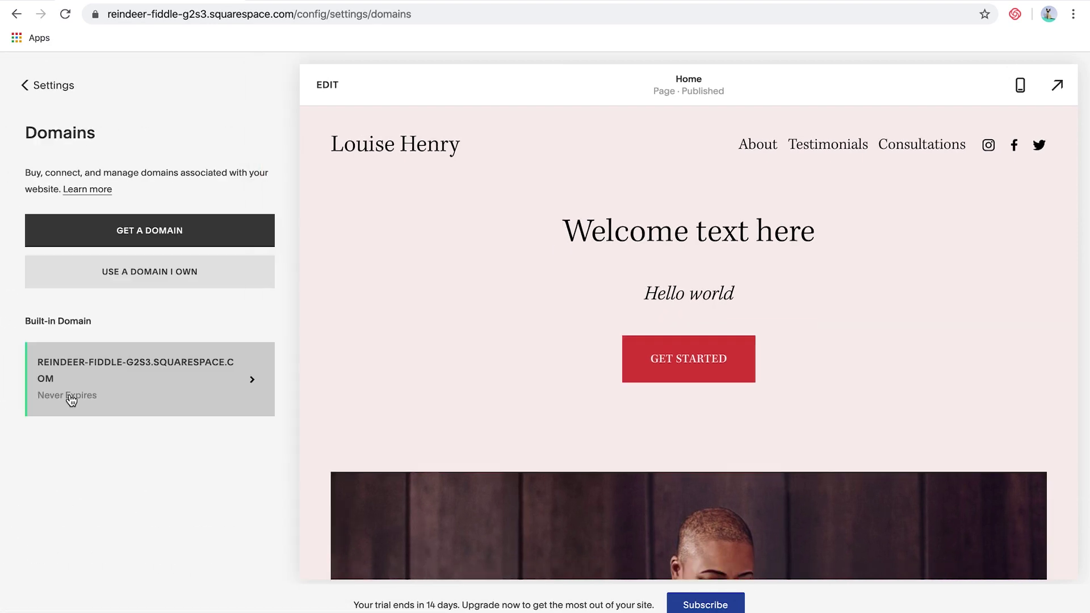
Search available domains for 'youtubedemo', clear the search, and return to the Settings list
click(140, 237)
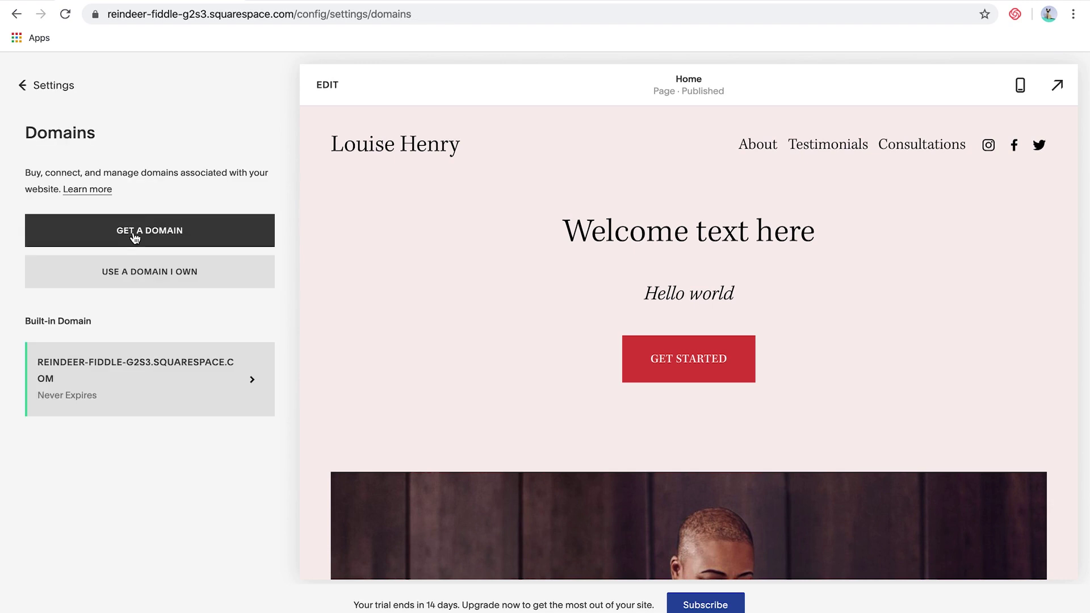
click(137, 236)
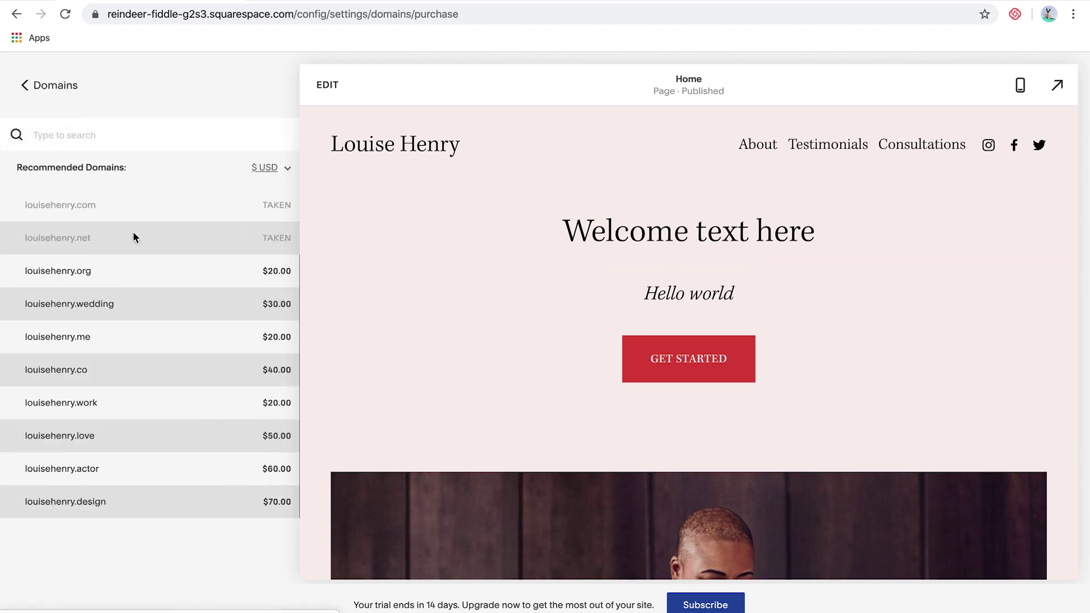
click(129, 129)
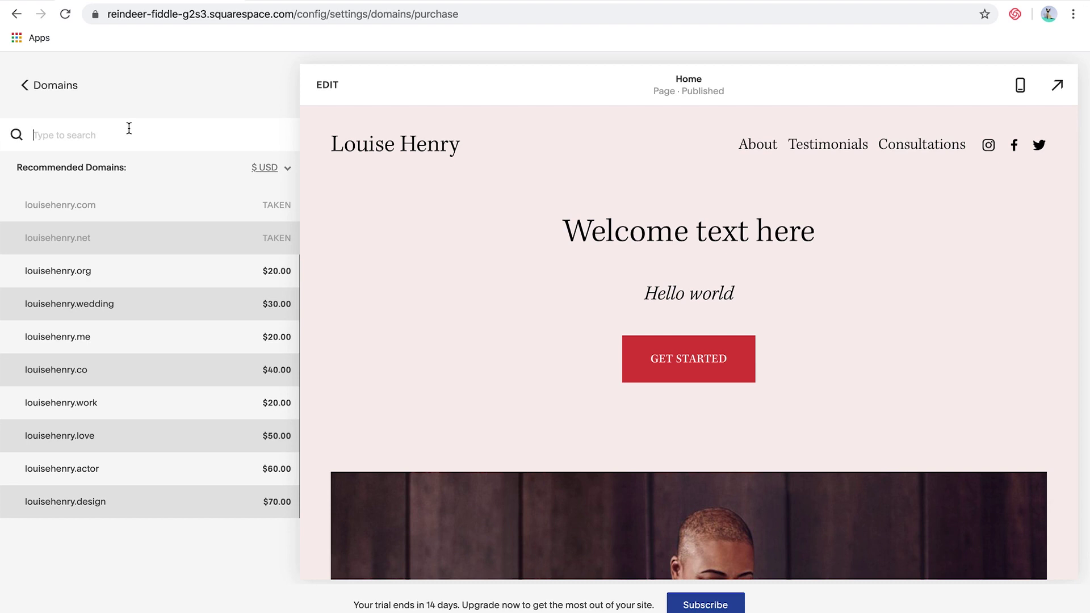
text(youtubedemo)
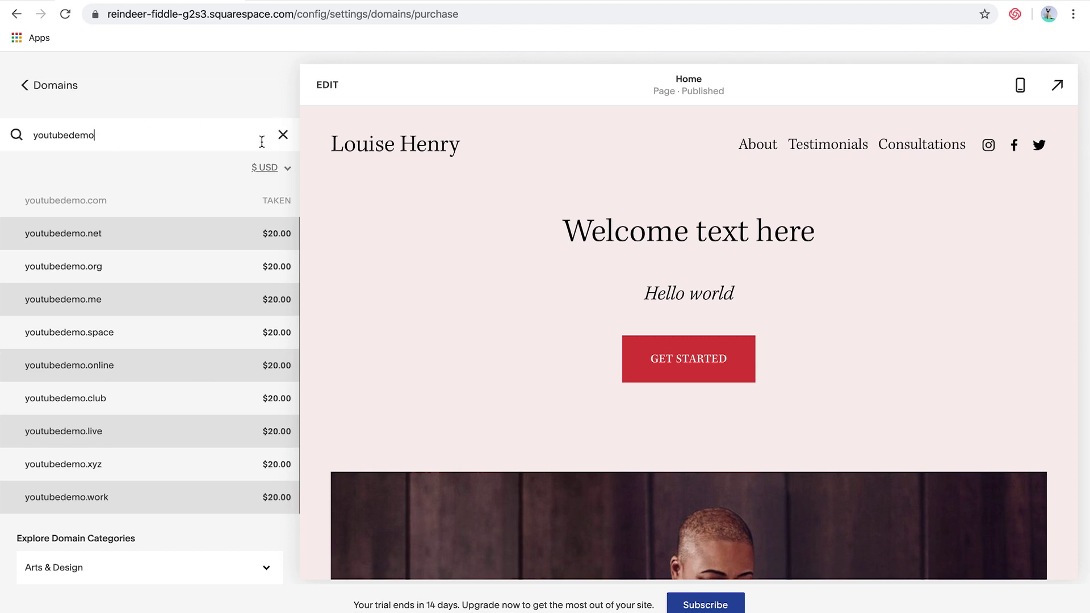
click(282, 137)
click(57, 89)
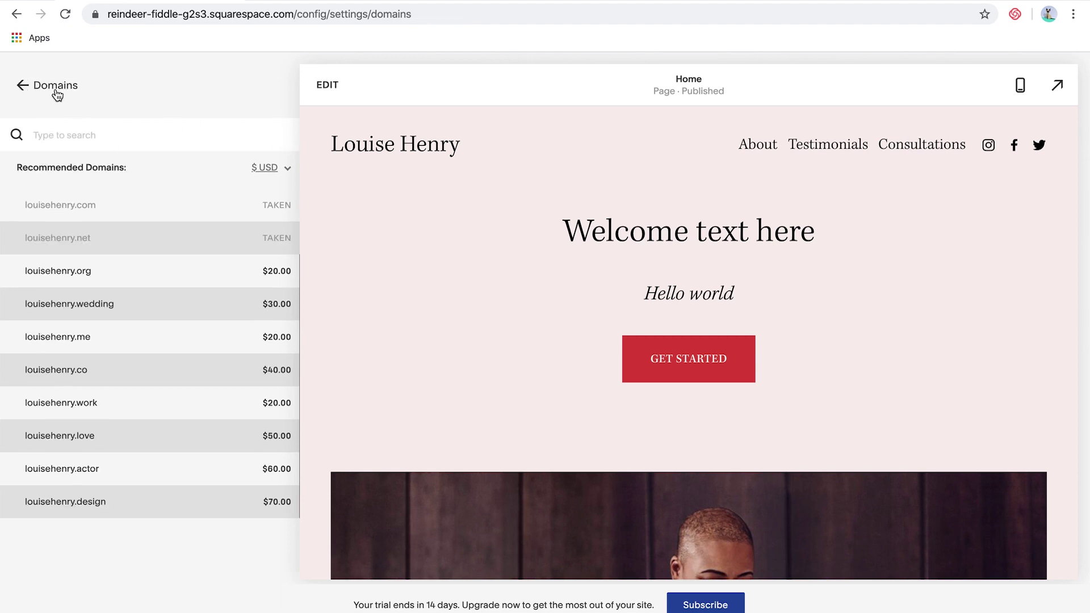
click(57, 91)
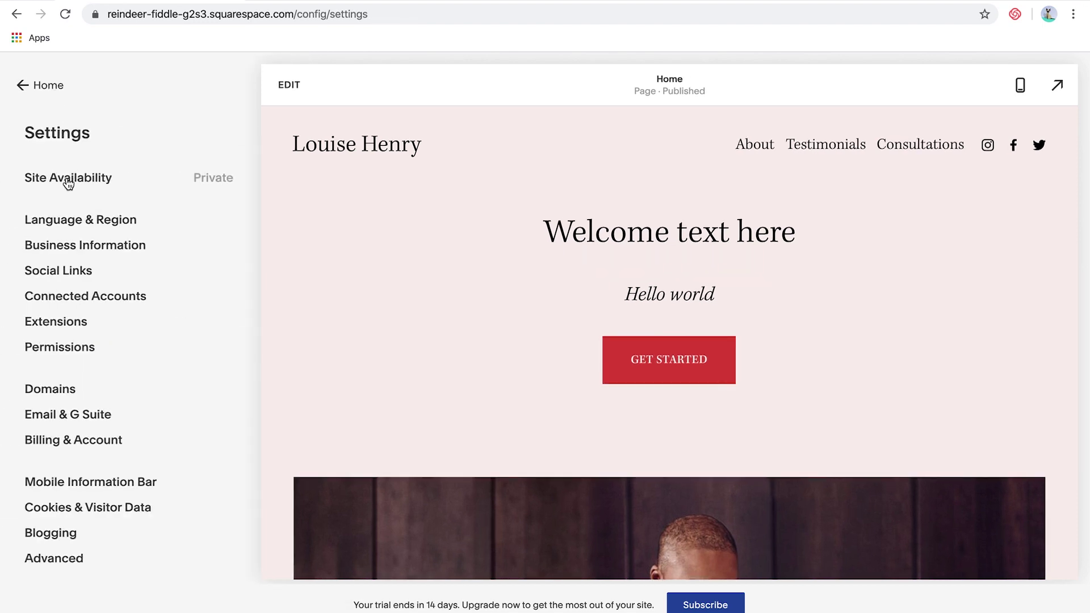
Open Site Availability to see the site is Private and going Public requires an upgrade
click(69, 181)
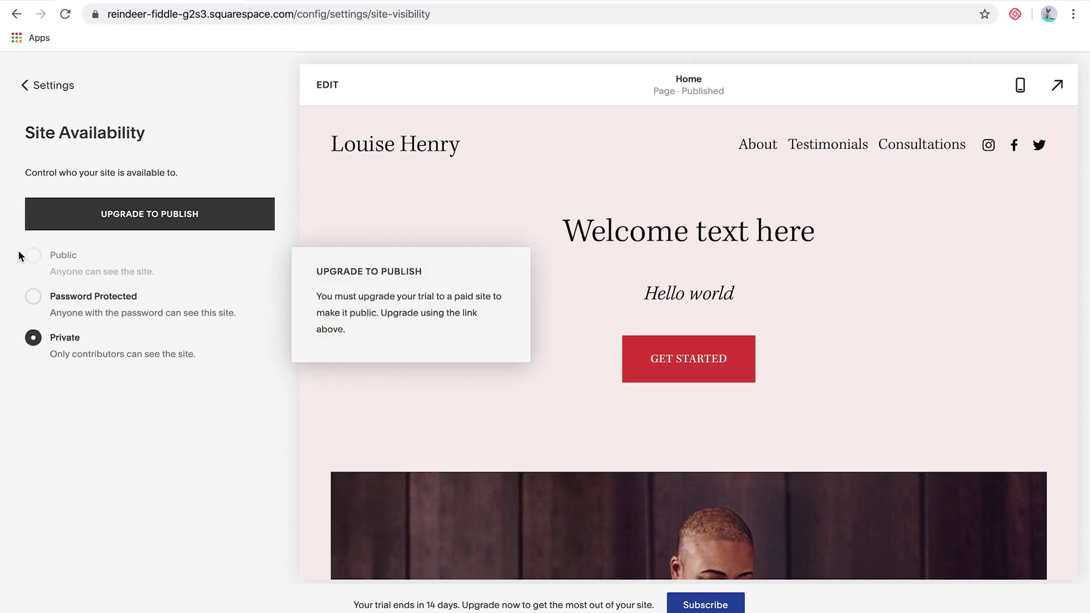
mouse_move(35, 265)
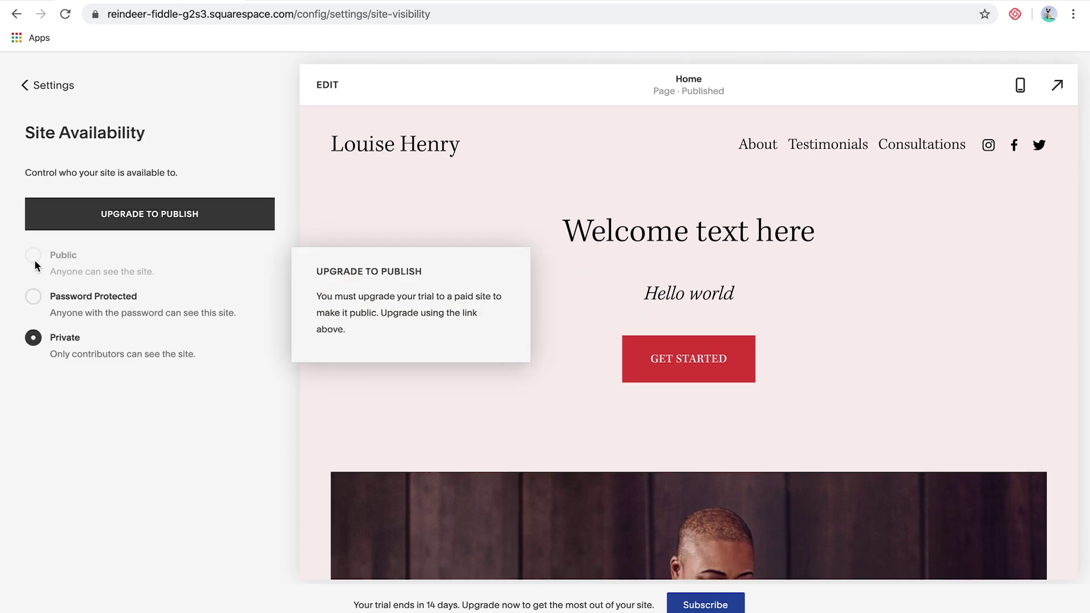